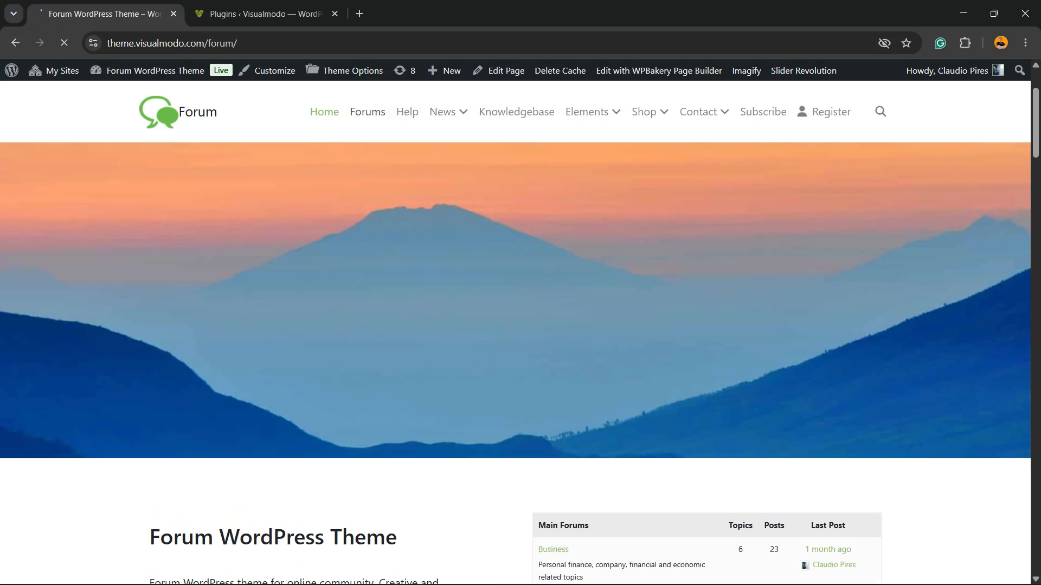
Look through the site's forum list, then open the Business forum and review its topics and new-topic form.
scroll(515, 333, down, 10)
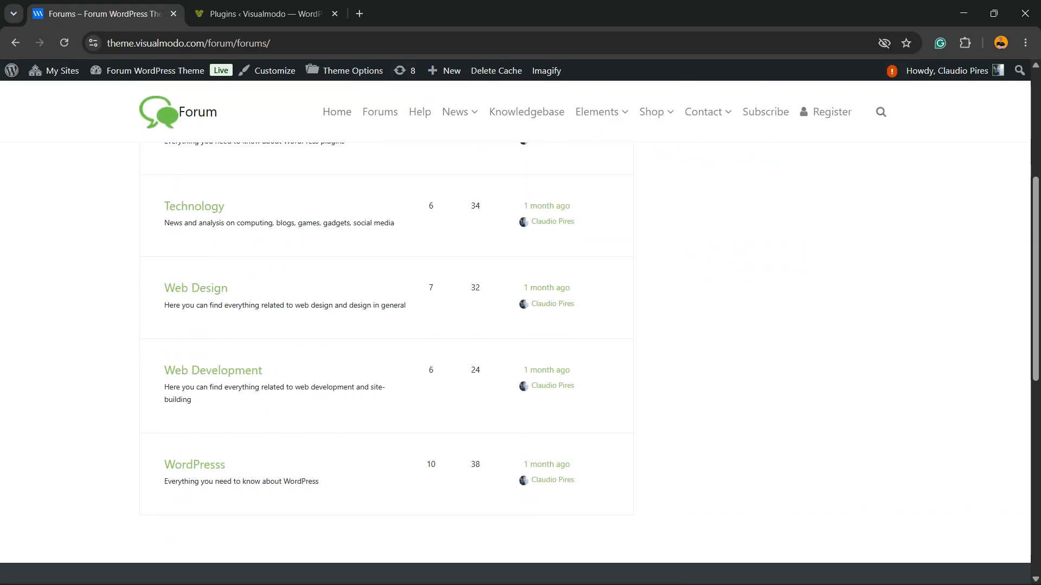
scroll(515, 333, up, 10)
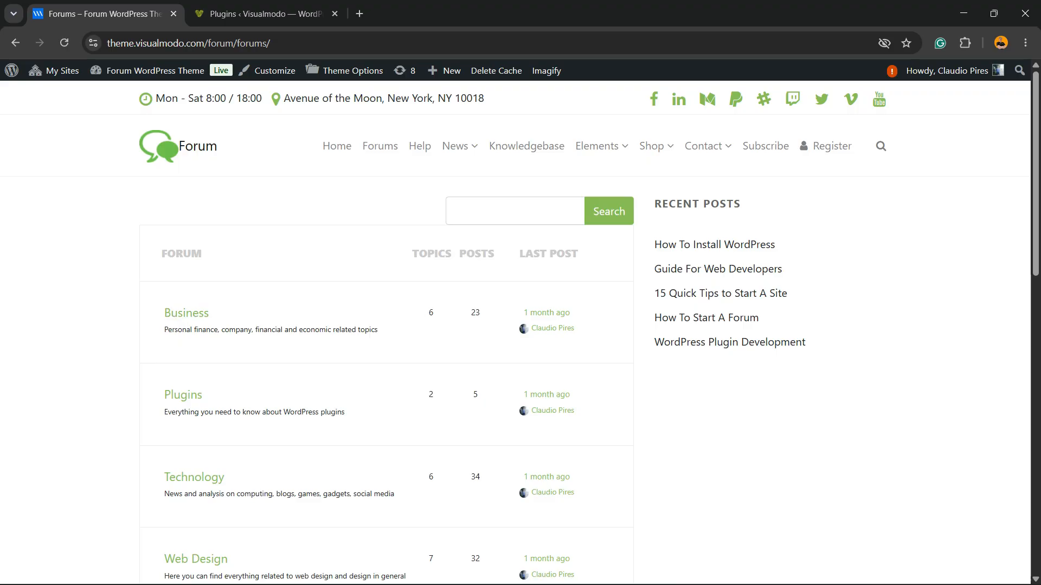
click(187, 313)
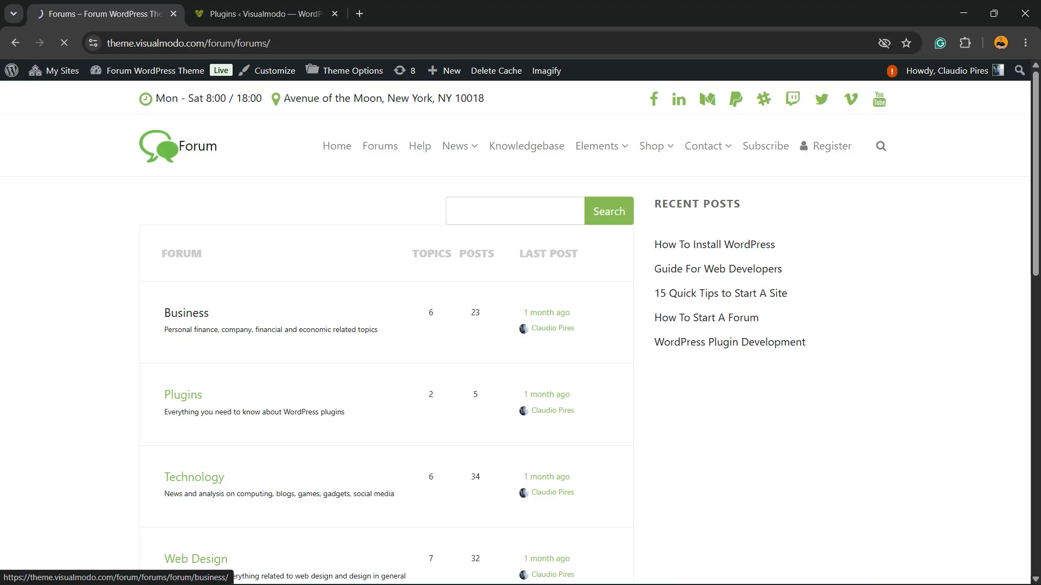
scroll(385, 379, down, 10)
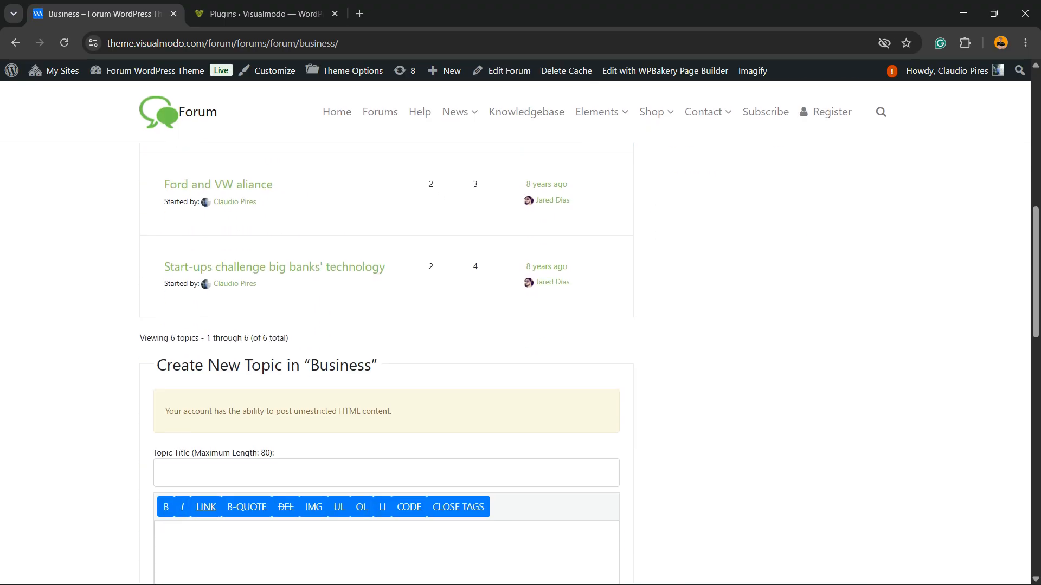
scroll(385, 380, up, 10)
Return to the forum site's home page and examine the Main Forums table beside the theme description.
click(178, 146)
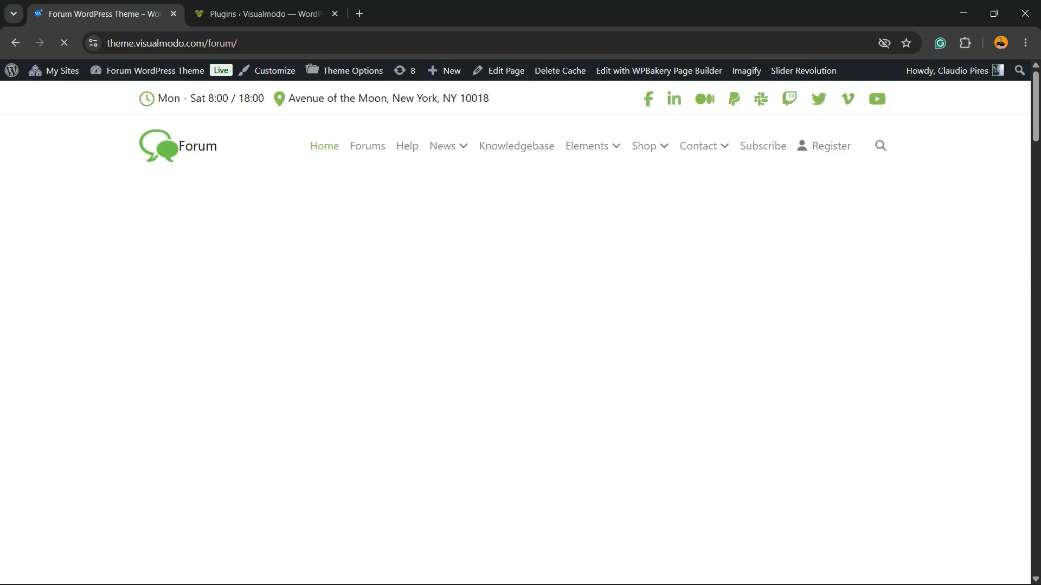
scroll(515, 347, down, 4)
scroll(515, 347, up, 4)
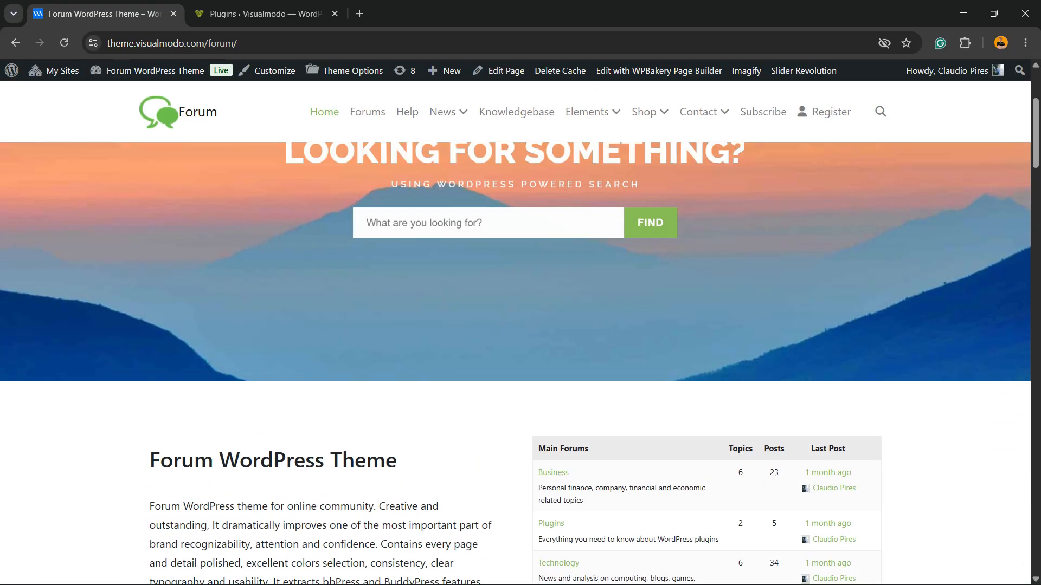
scroll(515, 346, down, 6)
scroll(571, 394, down, 2)
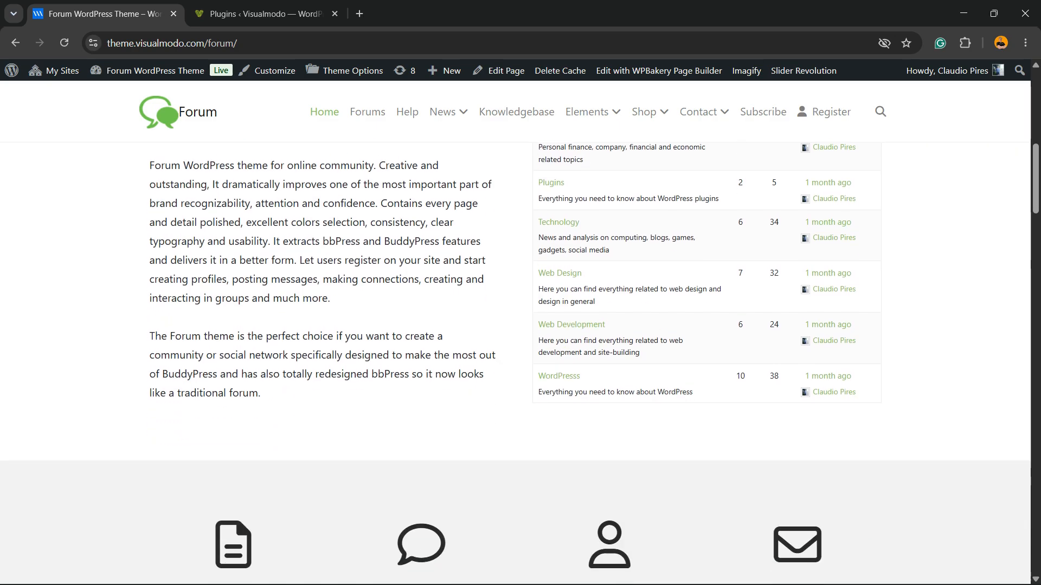
scroll(571, 394, up, 1)
scroll(571, 394, up, 1)
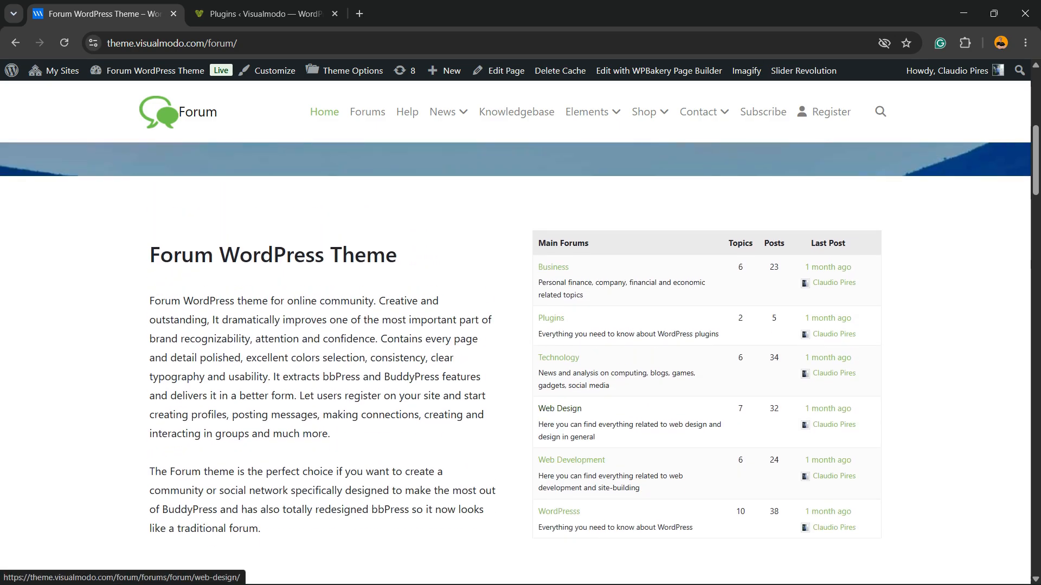
scroll(515, 325, down, 4)
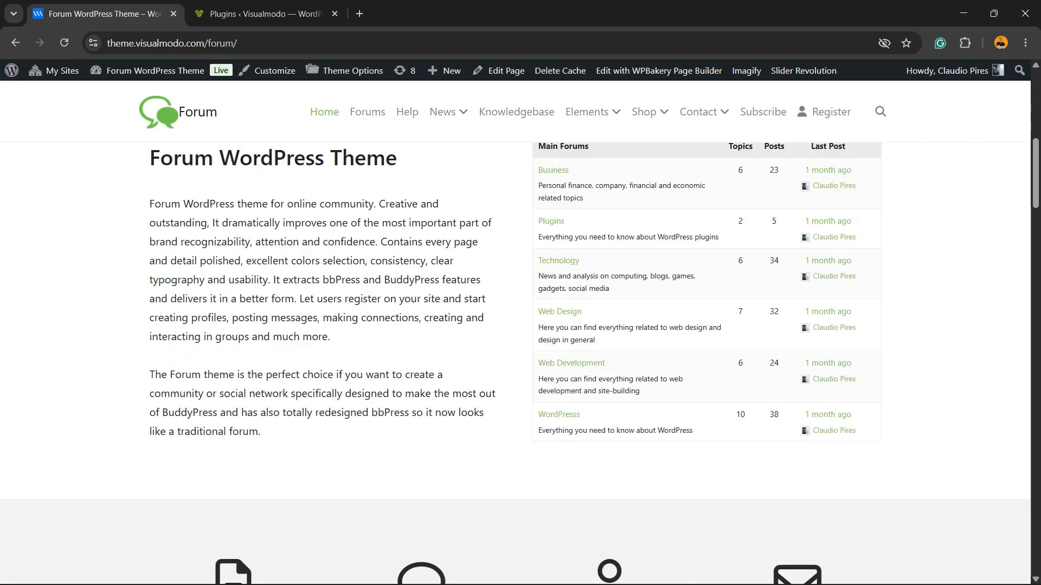
scroll(515, 363, up, 4)
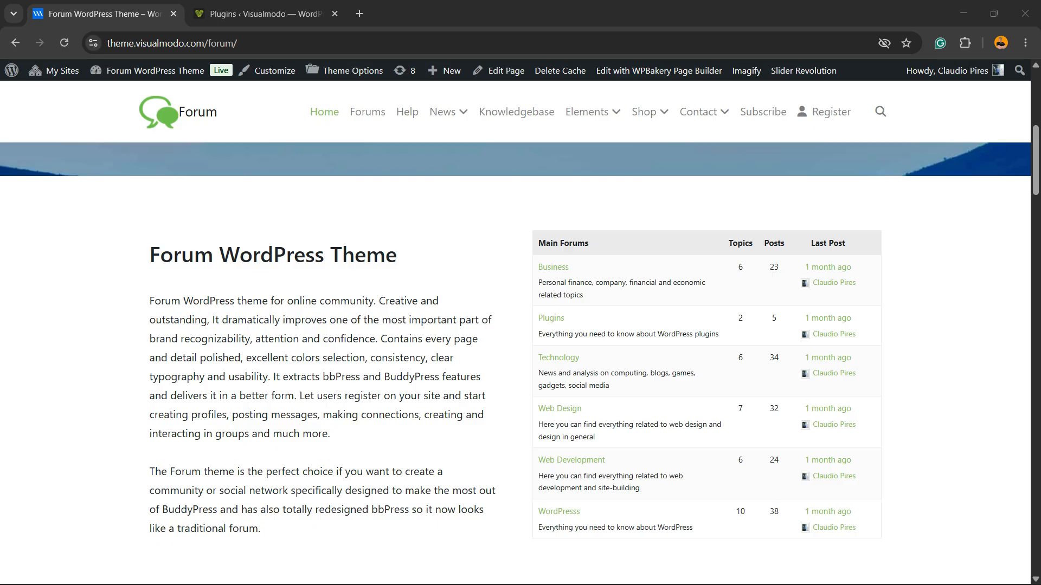
Switch to the Visualmodo sandbox WordPress admin and open its Dashboard.
click(266, 14)
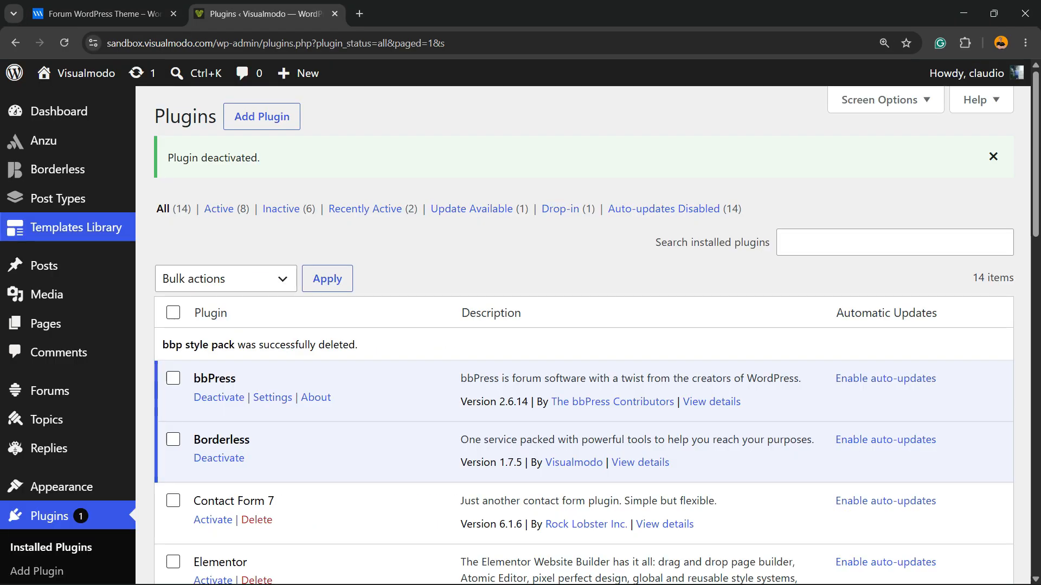
click(59, 111)
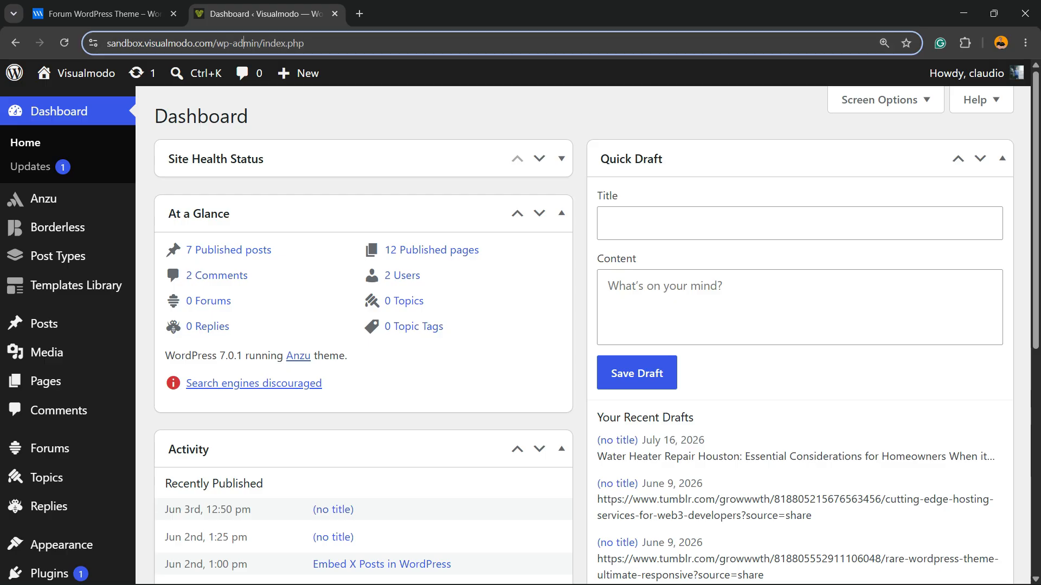
double_click(248, 43)
drag(215, 43, 305, 42)
triple_click(220, 43)
click(252, 43)
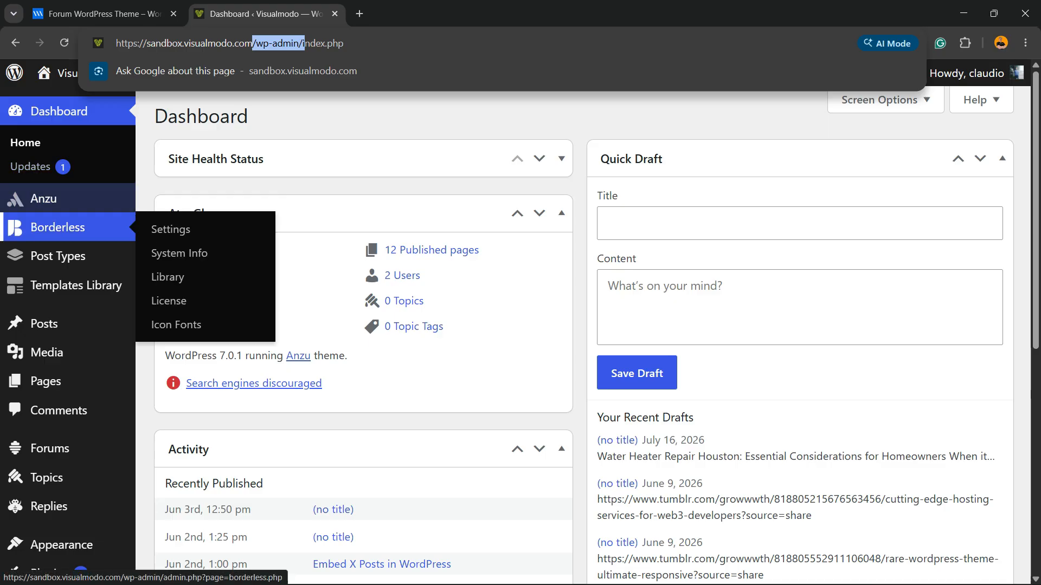
Go to the Add Plugins page and search the plugin directory for "bbp style pack".
scroll(54, 227, down, 6)
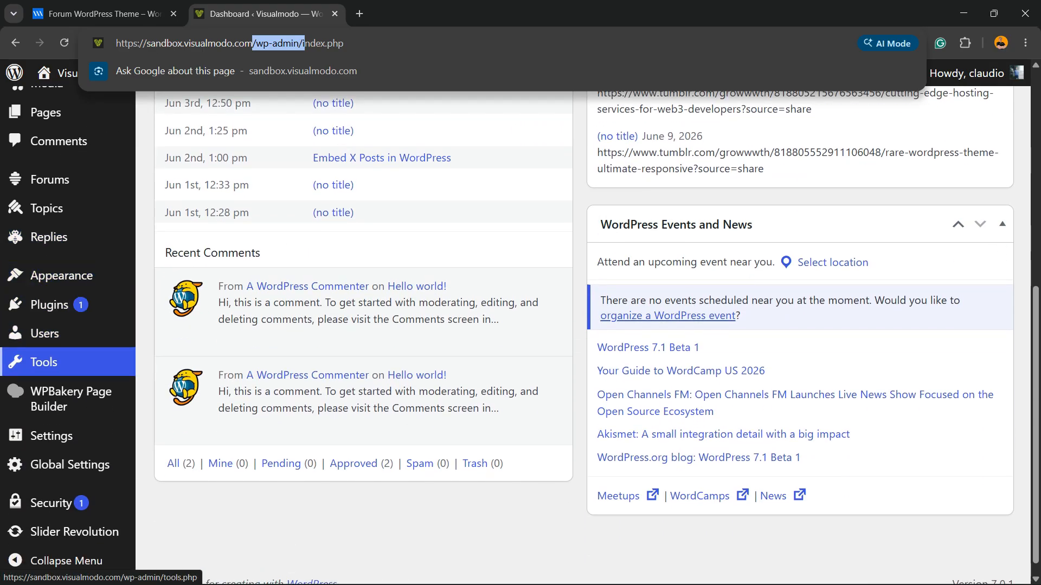
mouse_move(55, 305)
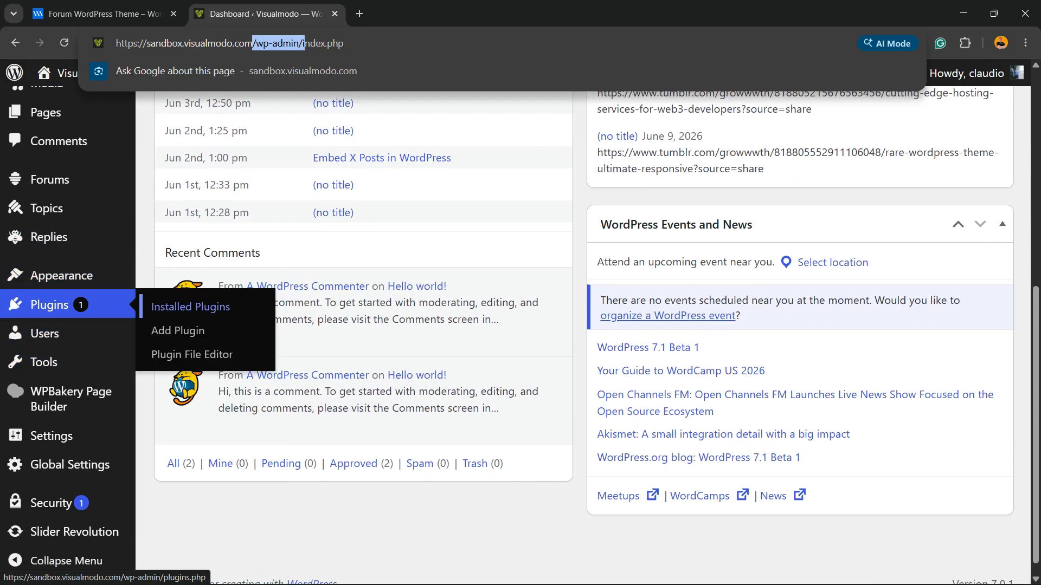
click(188, 328)
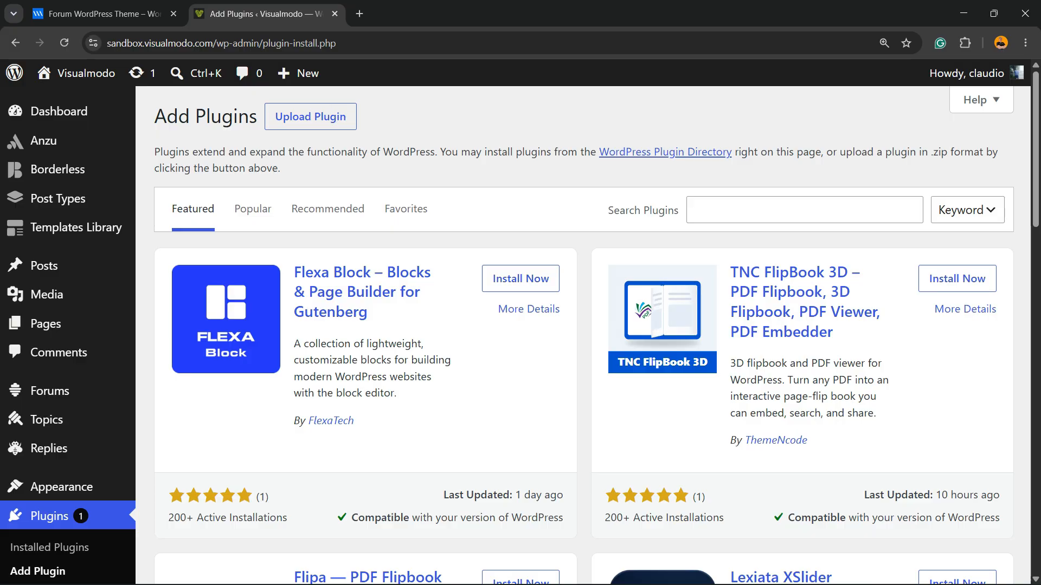
drag(607, 210, 679, 210)
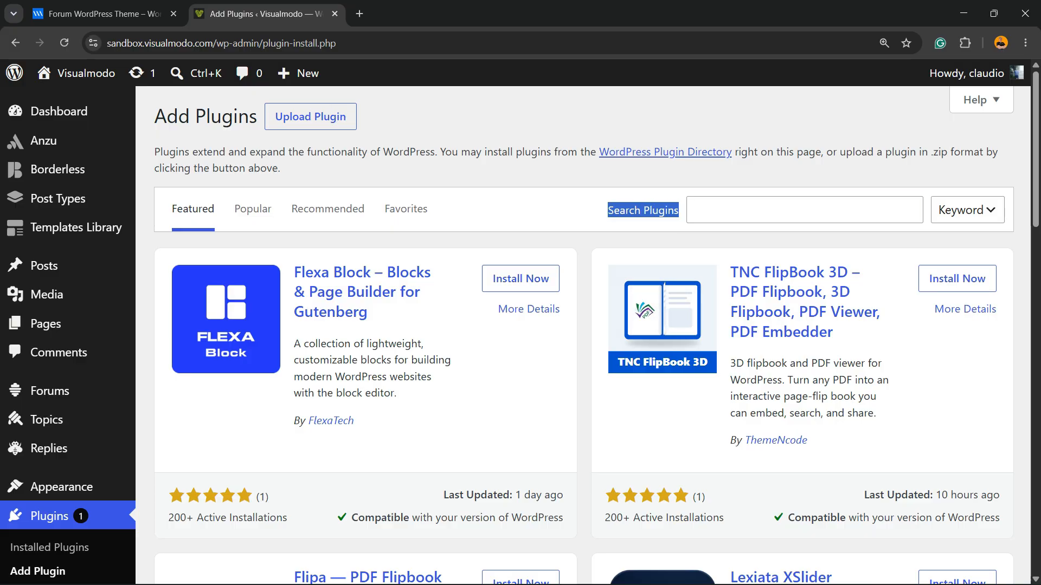
click(726, 210)
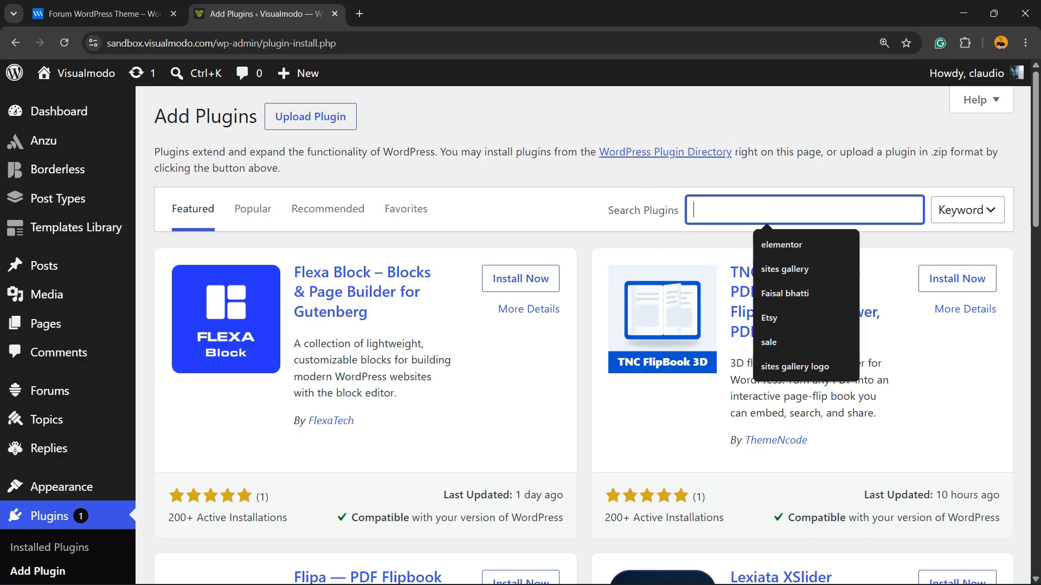
text(bbp style pack)
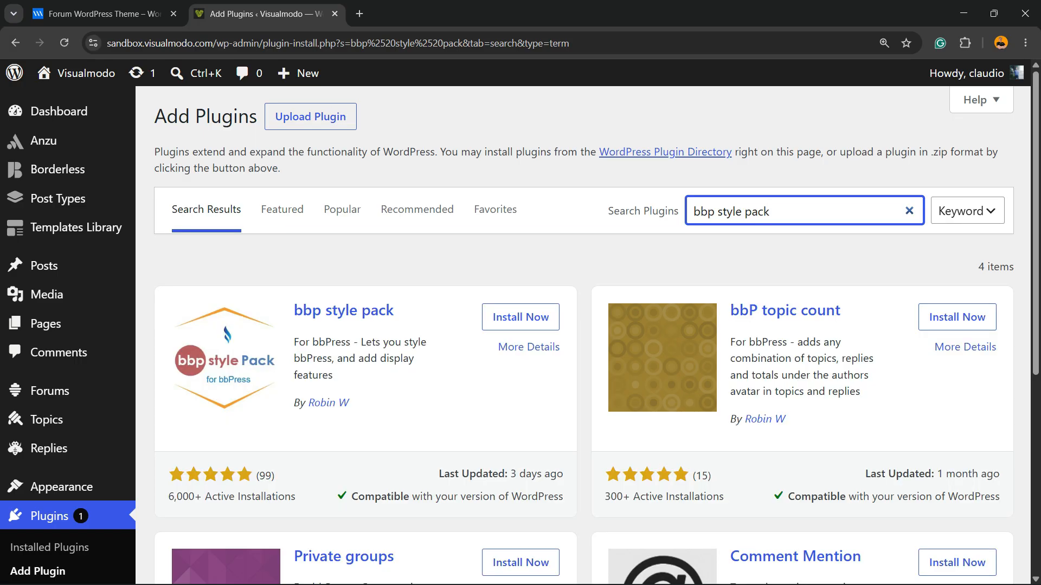
Install and activate the bbp style pack plugin from the search results.
drag(708, 211, 751, 211)
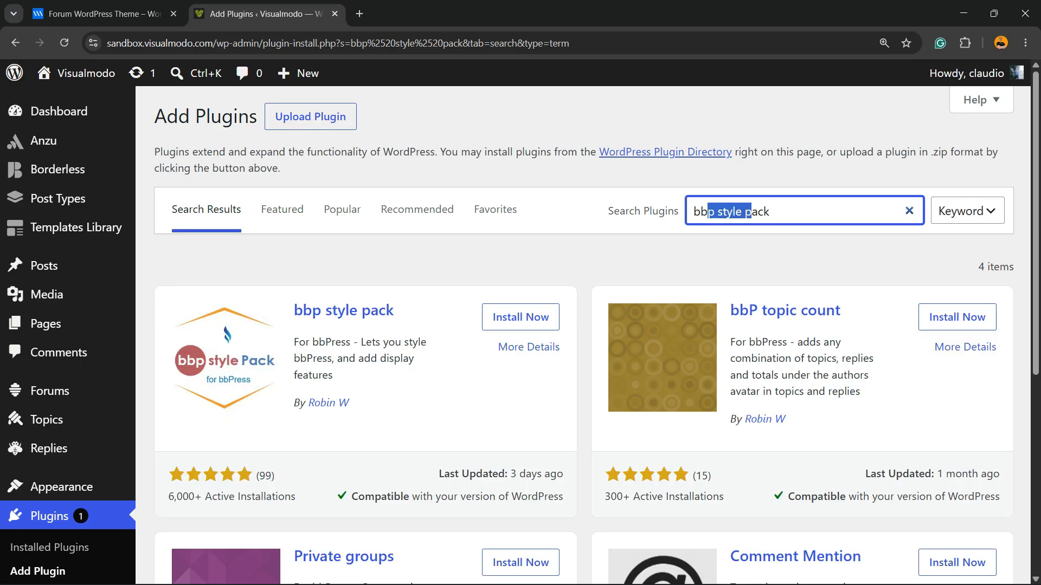
click(751, 211)
click(520, 318)
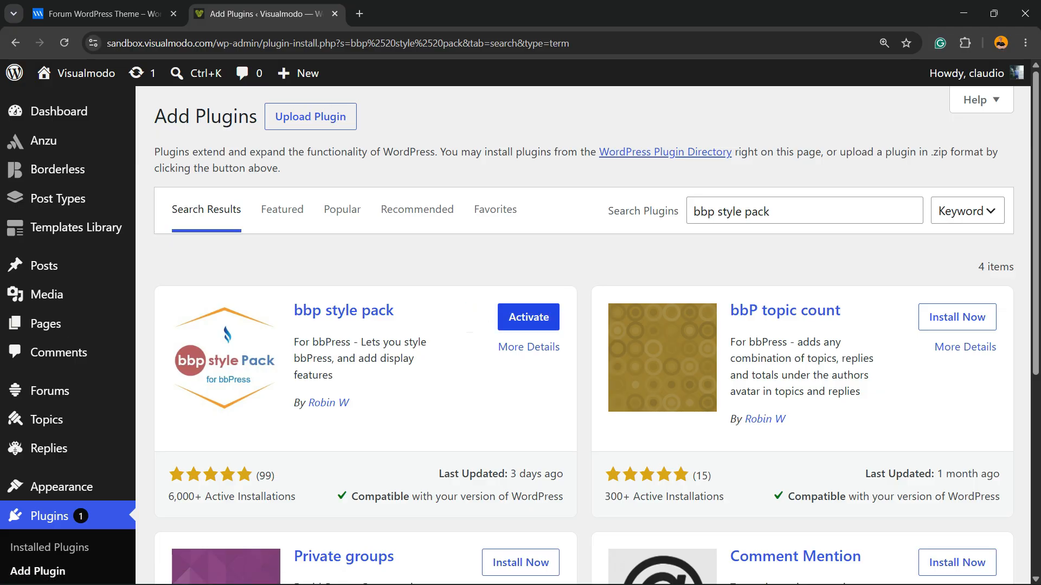
click(547, 313)
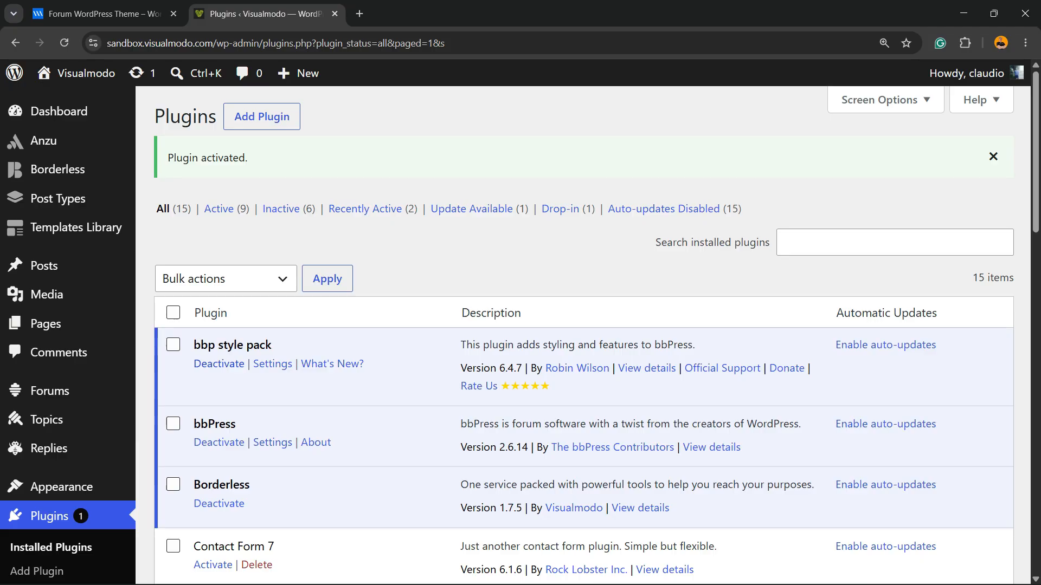
Open the bbp Style Pack settings and go to its Shortcodes section.
scroll(198, 360, down, 4)
scroll(44, 309, down, 2)
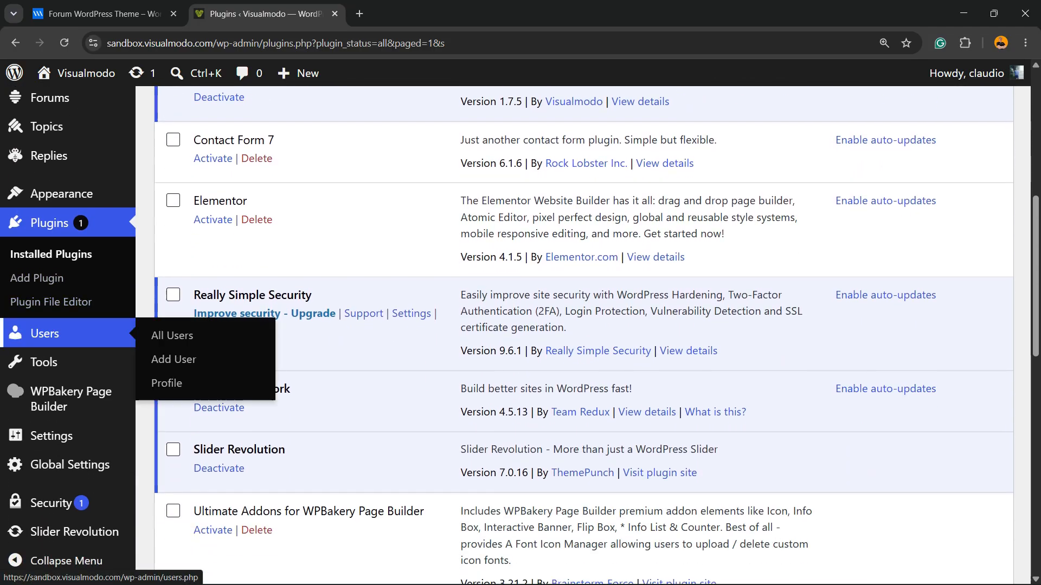
scroll(44, 333, down, 2)
mouse_move(51, 436)
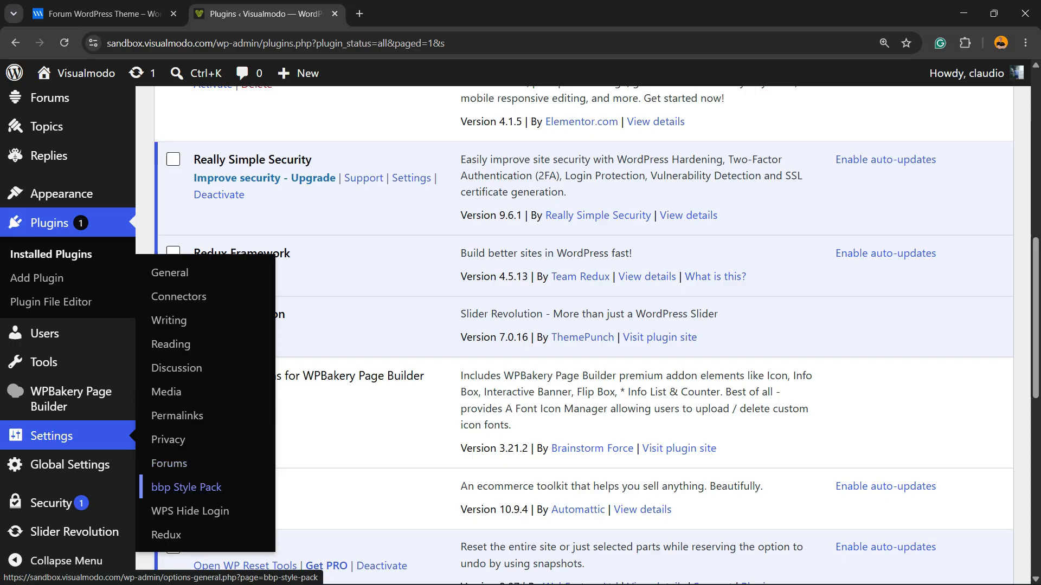
click(186, 487)
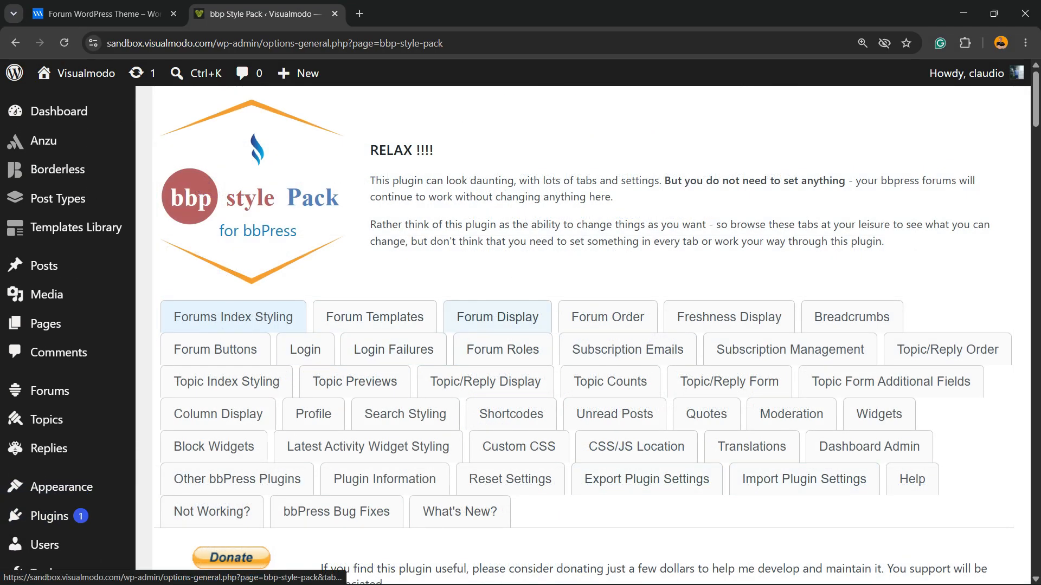
click(512, 415)
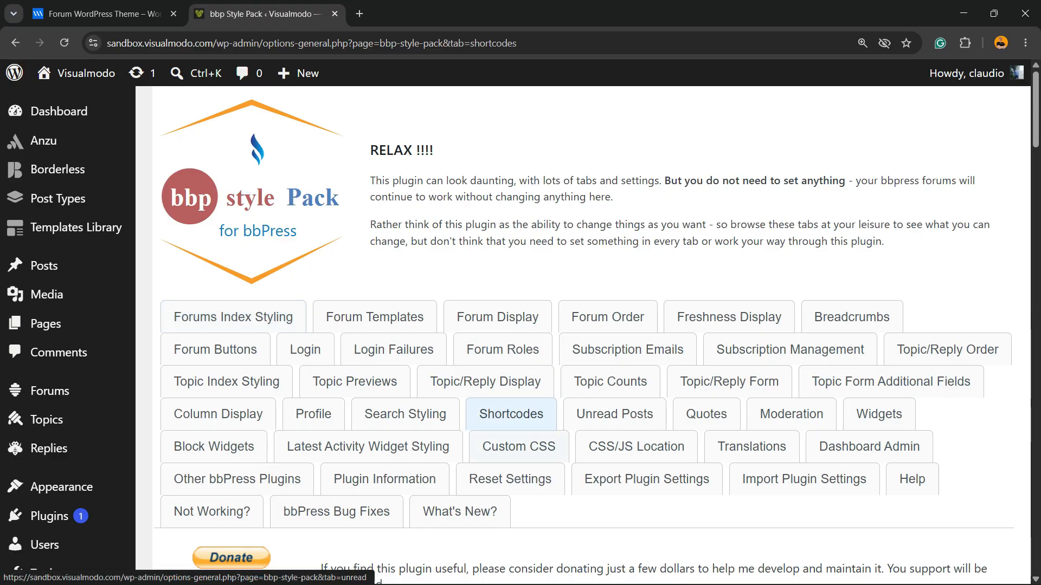
Find the Display Forum Indexes shortcode and copy its All Options version to the clipboard.
scroll(459, 379, down, 2)
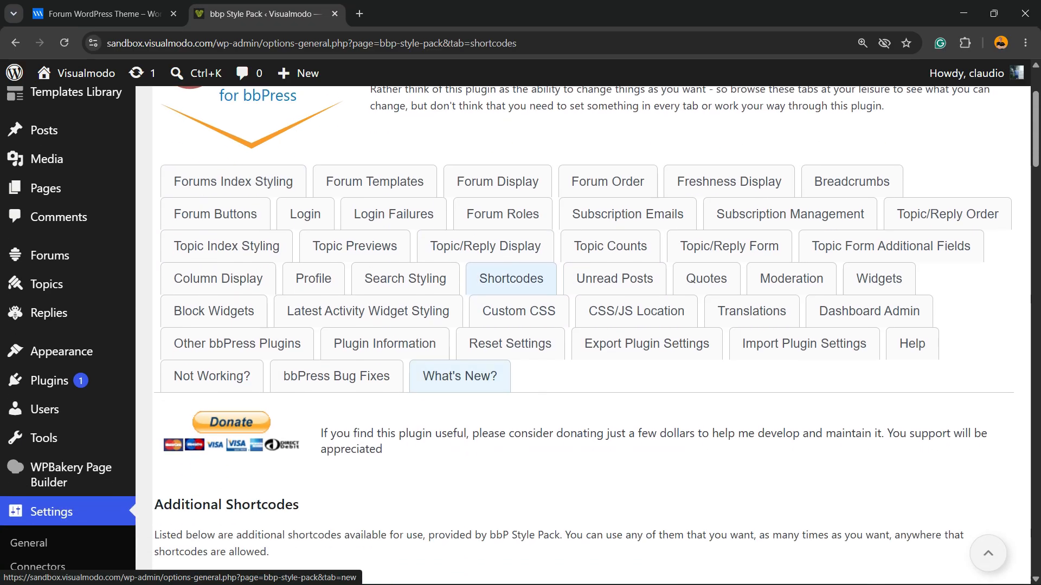
scroll(460, 379, down, 8)
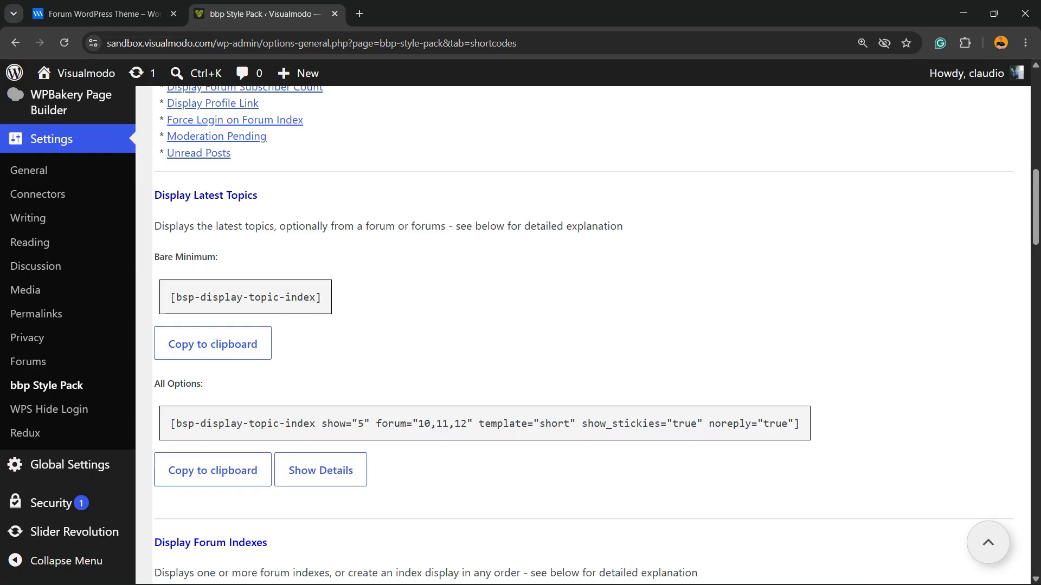
scroll(459, 379, down, 2)
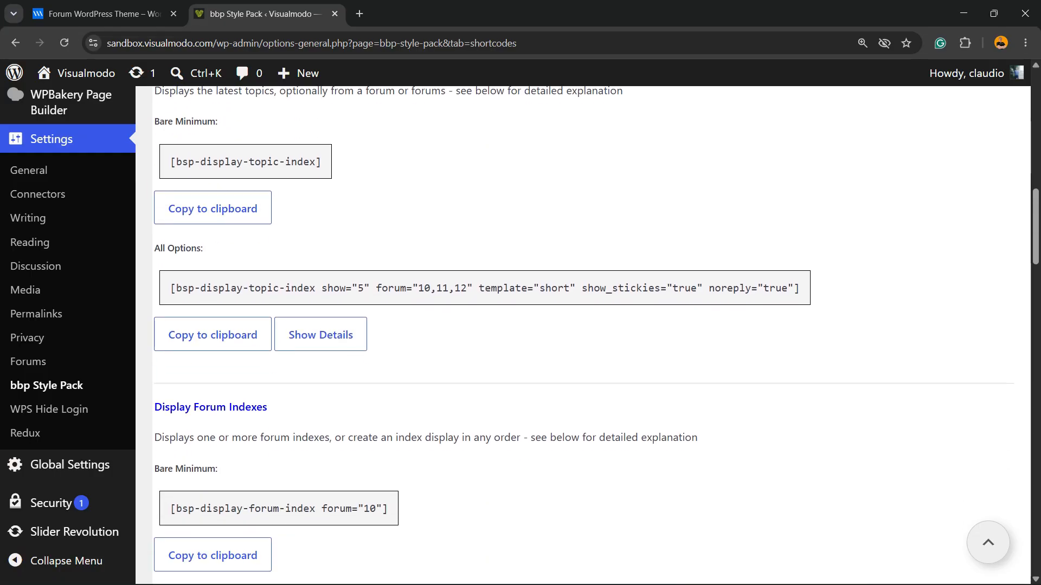
scroll(459, 379, down, 2)
scroll(459, 379, down, 2)
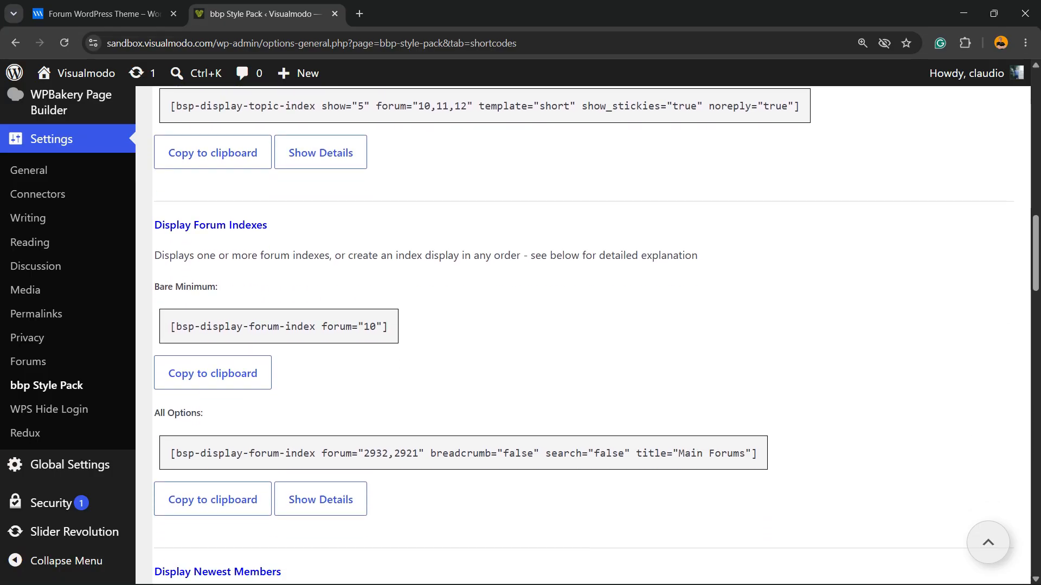
scroll(460, 379, down, 2)
scroll(459, 380, up, 2)
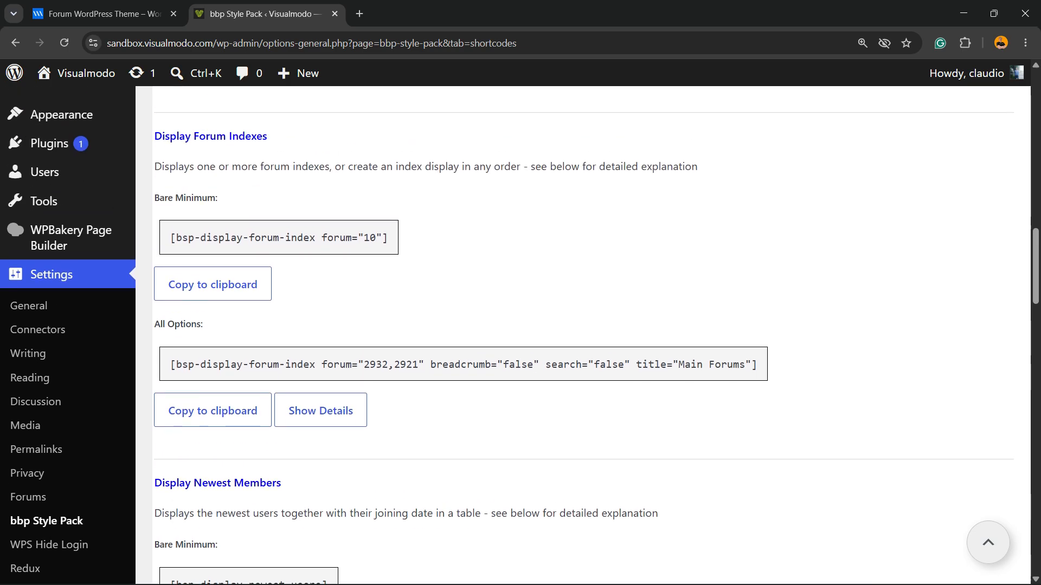
triple_click(210, 137)
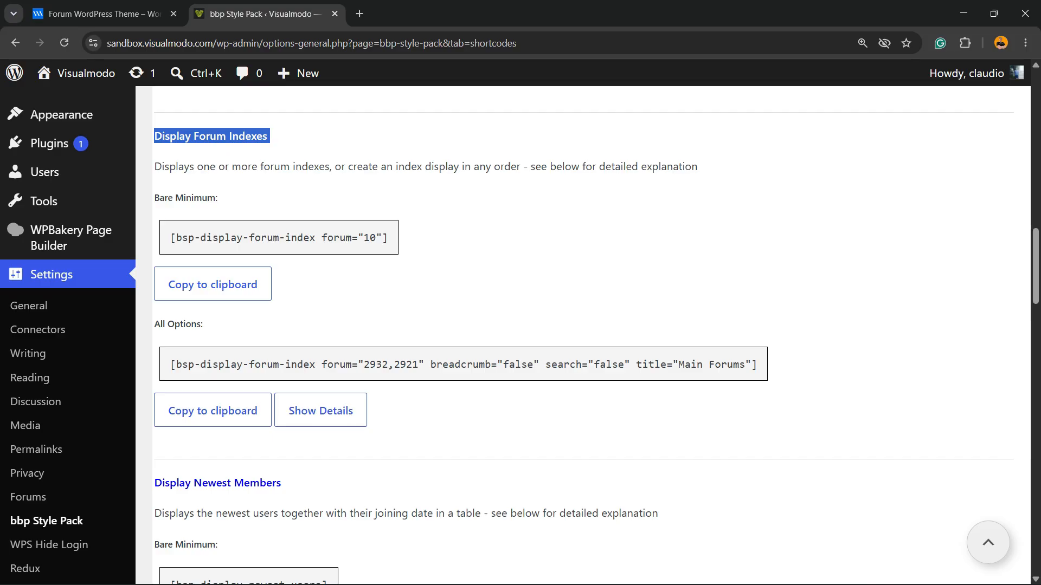
triple_click(161, 324)
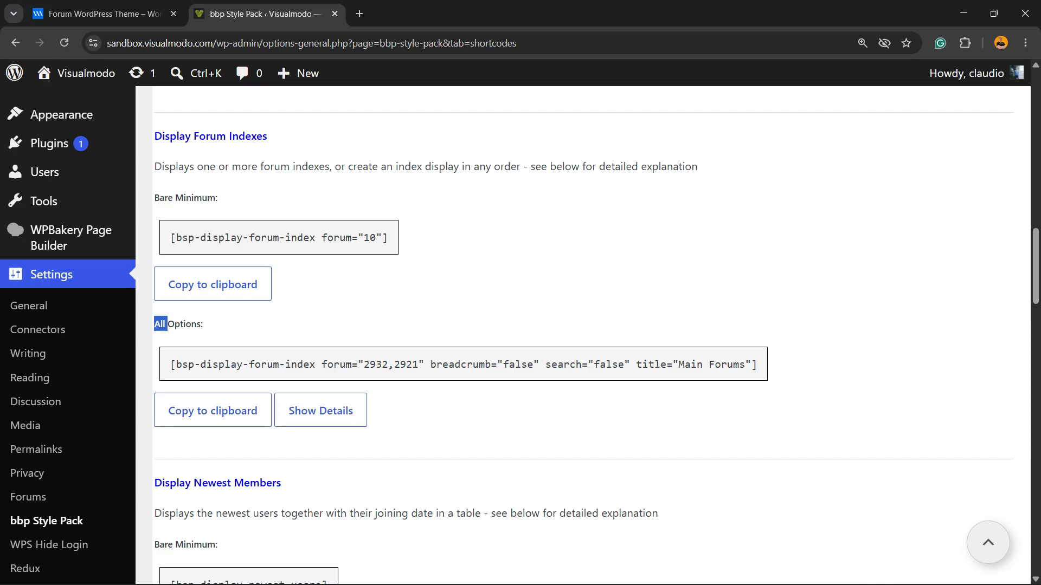
click(213, 411)
key(ctrl+c)
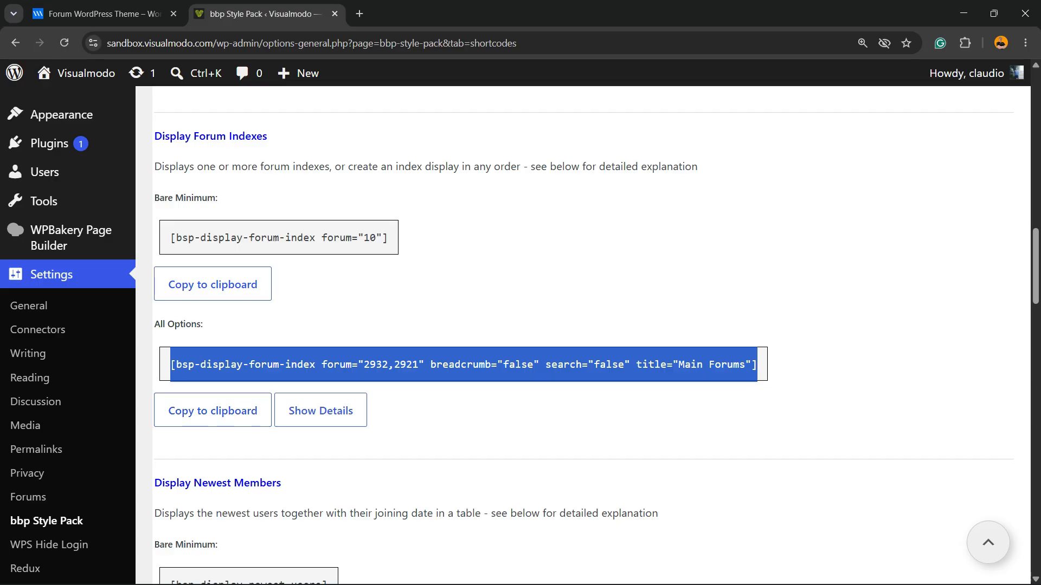
Open the forum theme demo site's Home page for editing in a separate browser tab.
click(104, 14)
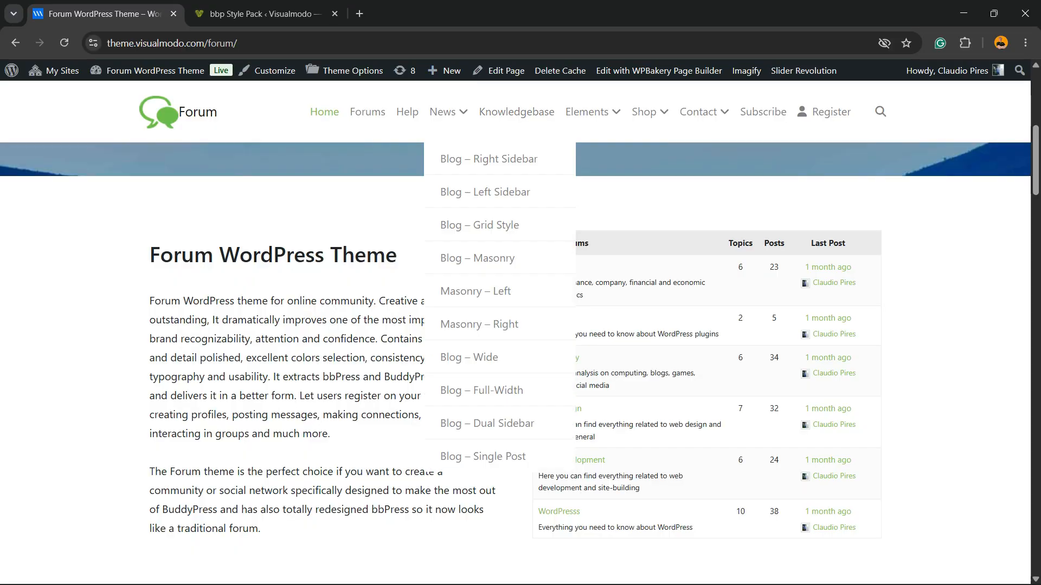
right_click(490, 71)
click(512, 85)
click(260, 13)
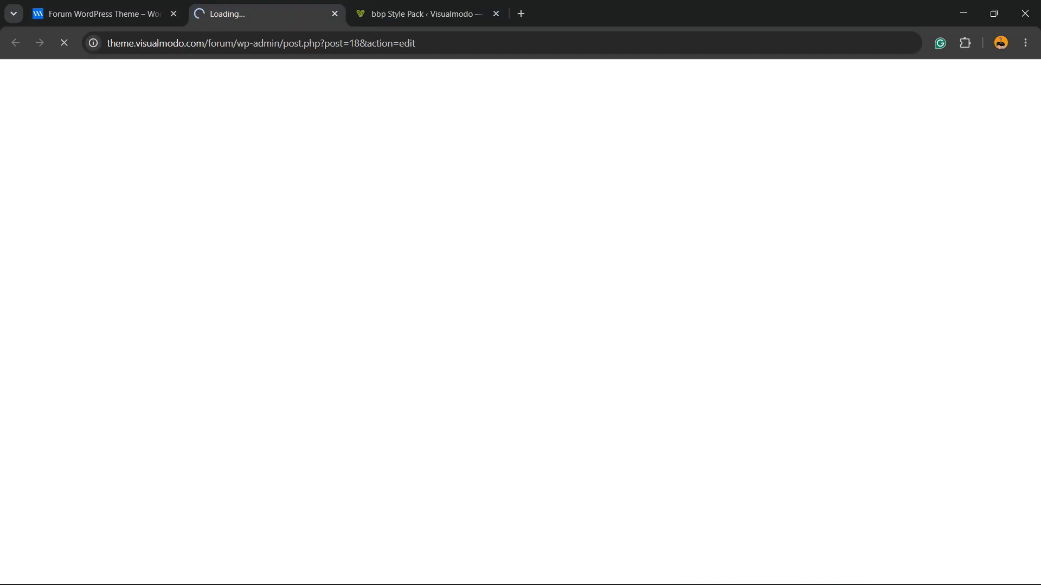
Return to the sandbox site's bbp Style Pack settings and start a new page from there.
click(412, 13)
scroll(66, 380, up, 14)
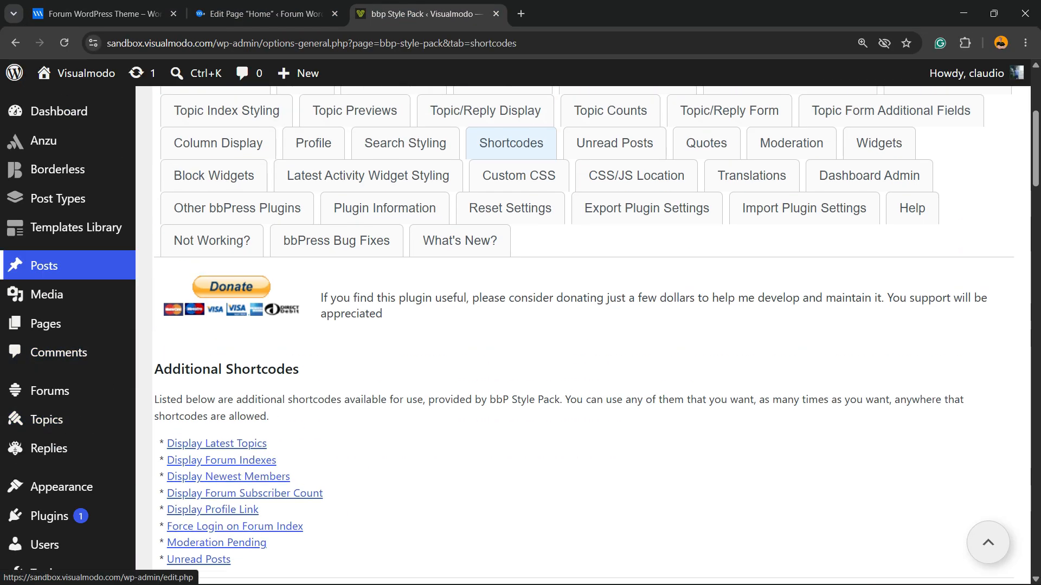
mouse_move(109, 323)
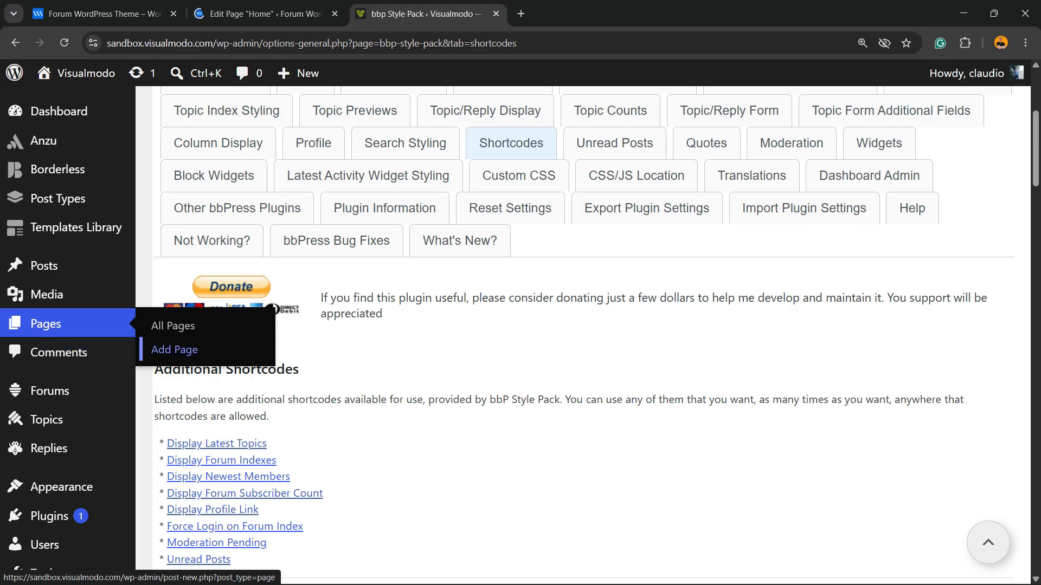
click(174, 349)
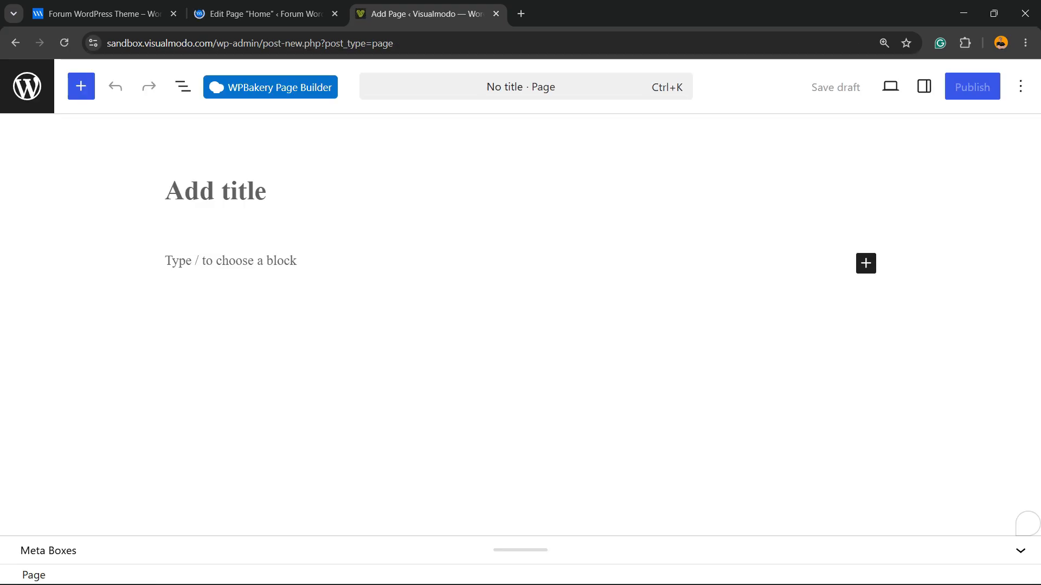
Add a Shortcode block to the new page and paste the copied bsp-display-forum-index shortcode into it.
click(866, 264)
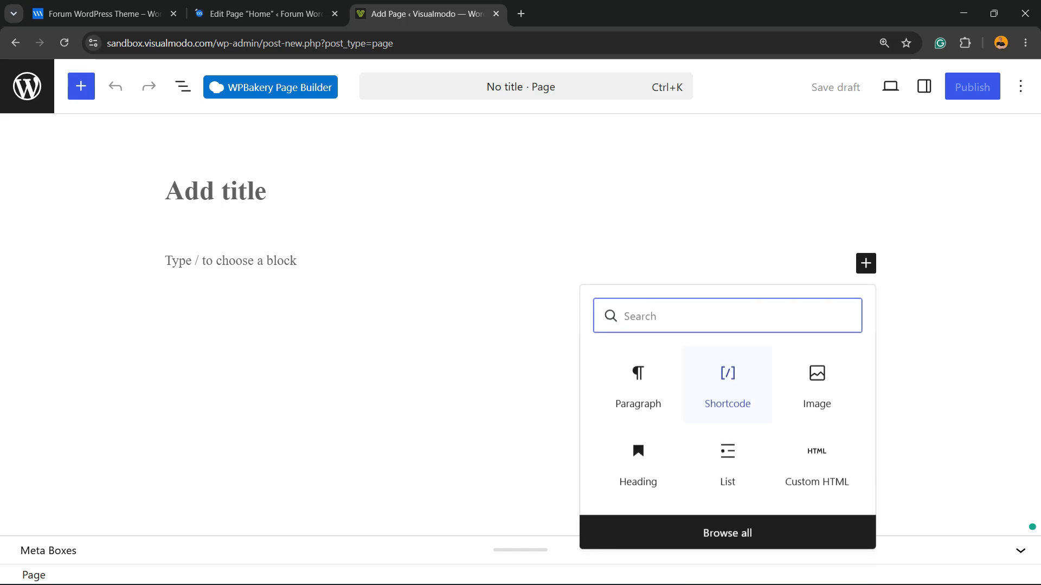
click(727, 384)
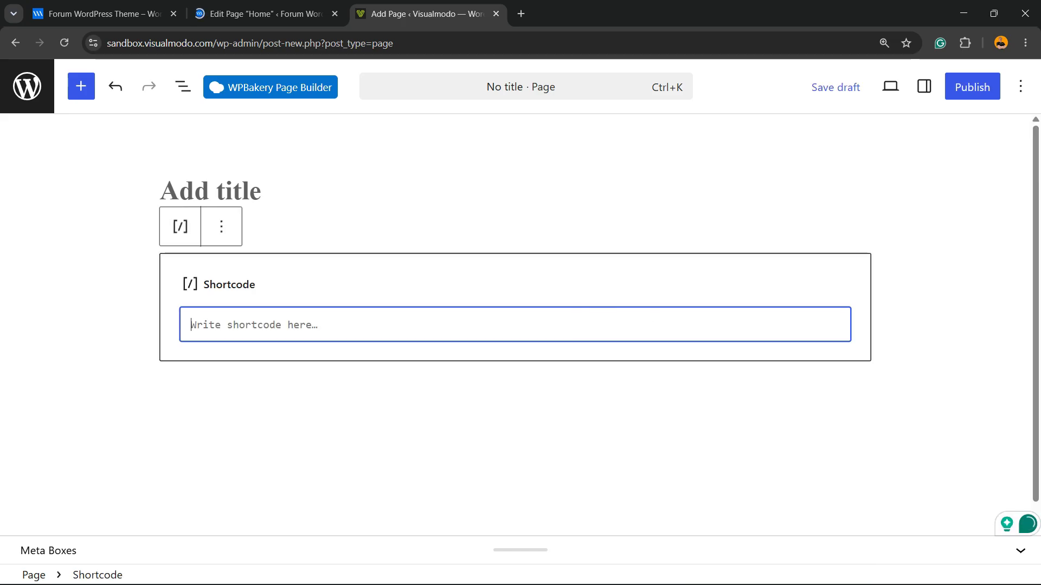
key(ctrl+v)
triple_click(312, 325)
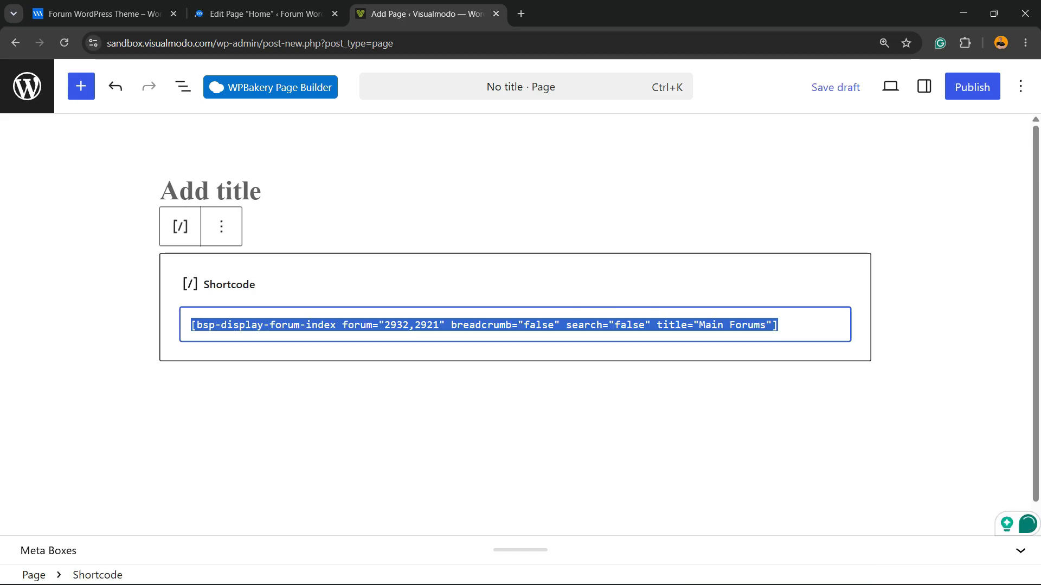
click(312, 324)
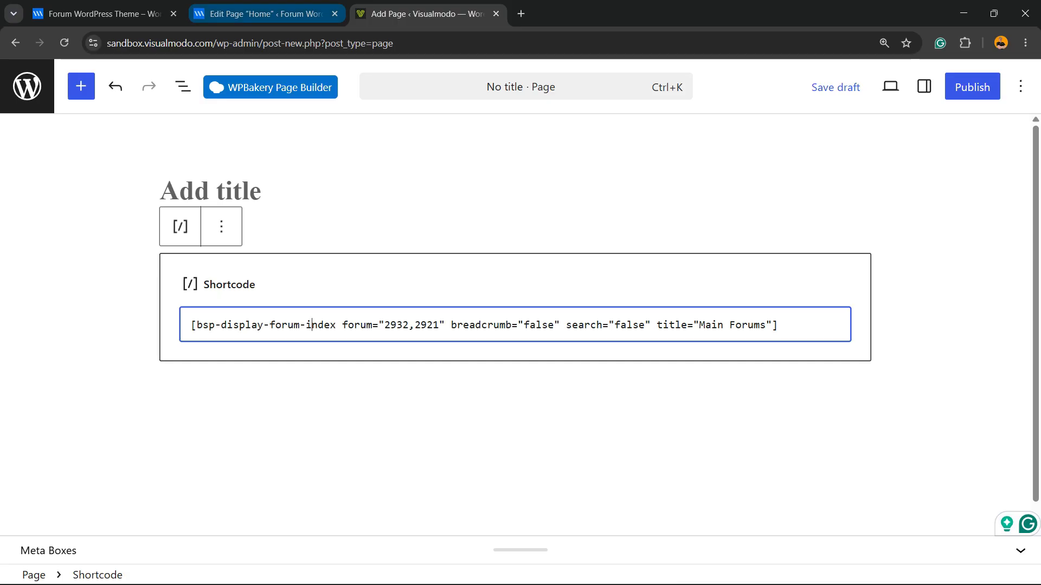
double_click(414, 325)
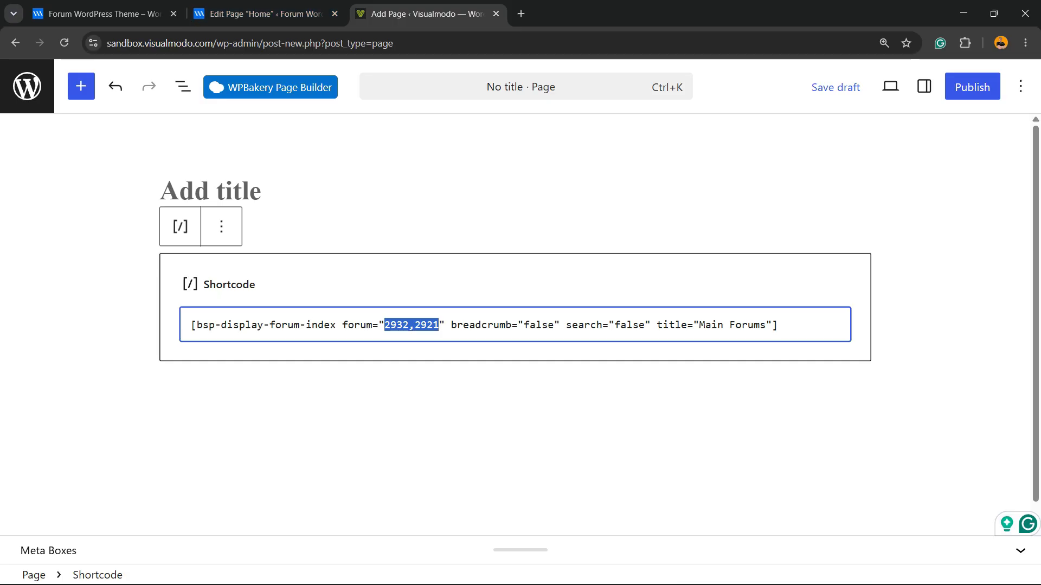
key(ctrl+a)
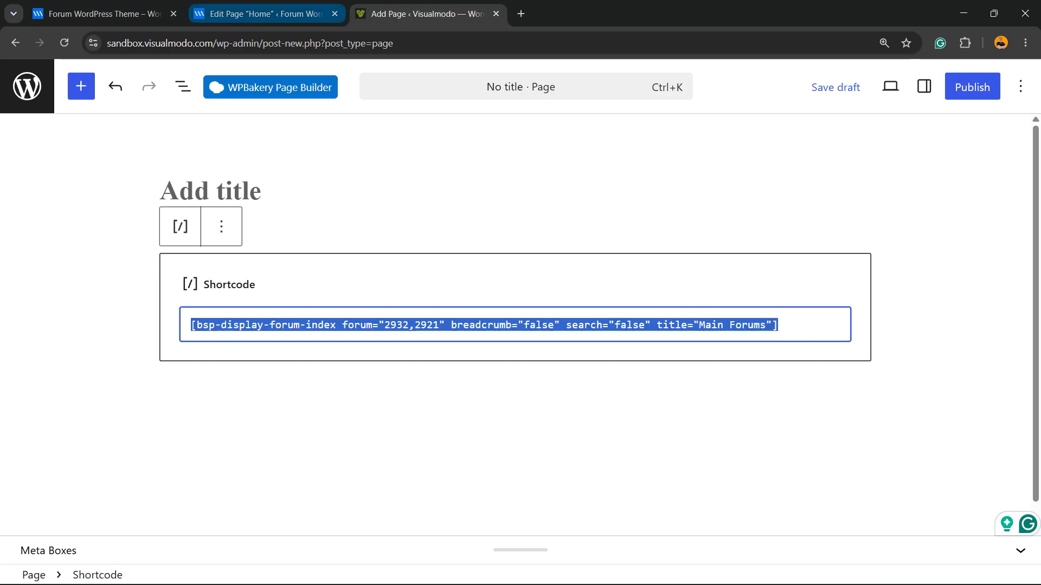
From the demo site's Home page editor, open the Forums list in a separate browser tab and enlarge it to 110%.
click(266, 13)
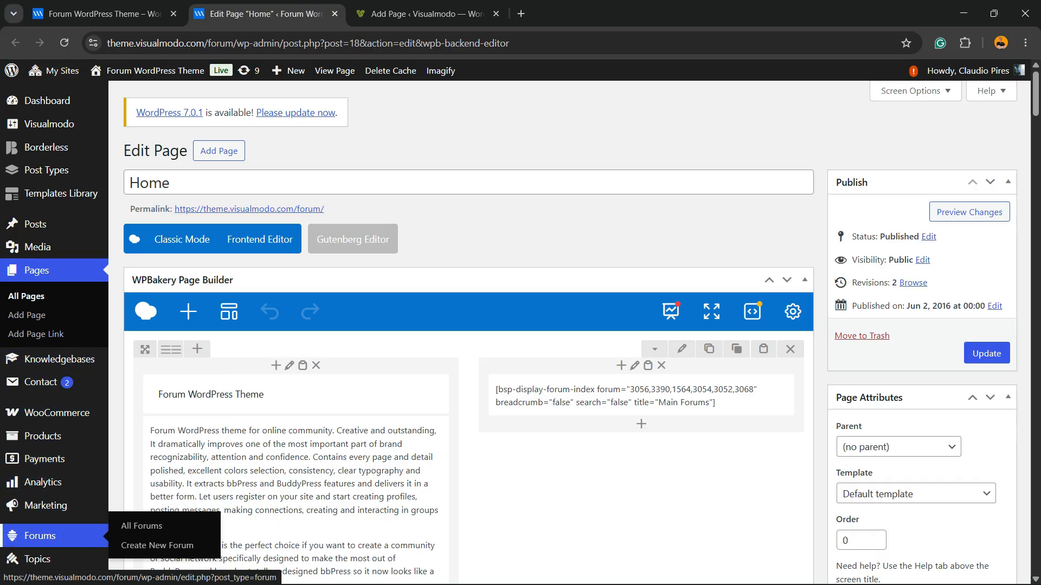
right_click(64, 537)
click(108, 351)
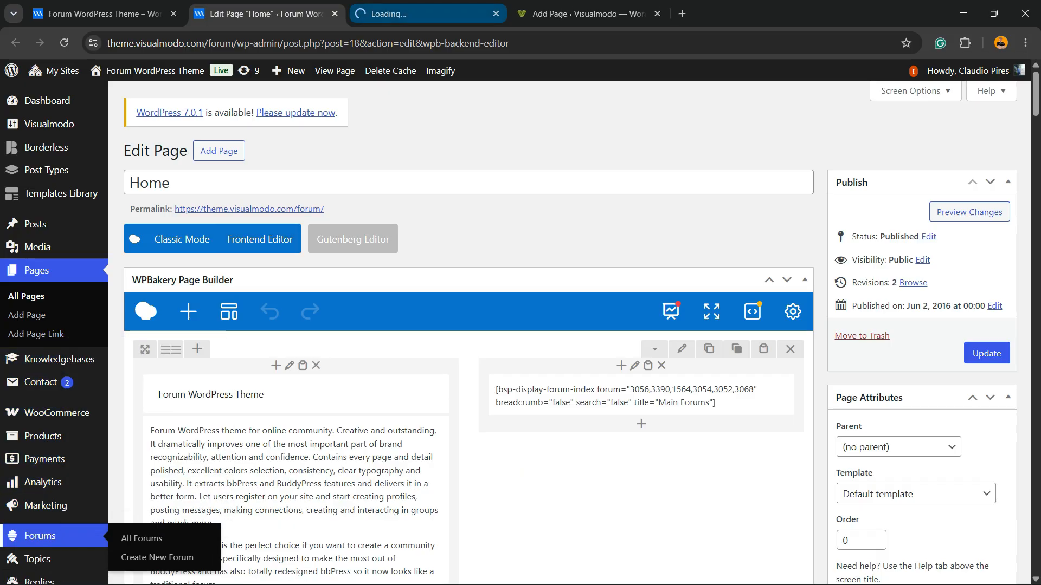
click(428, 14)
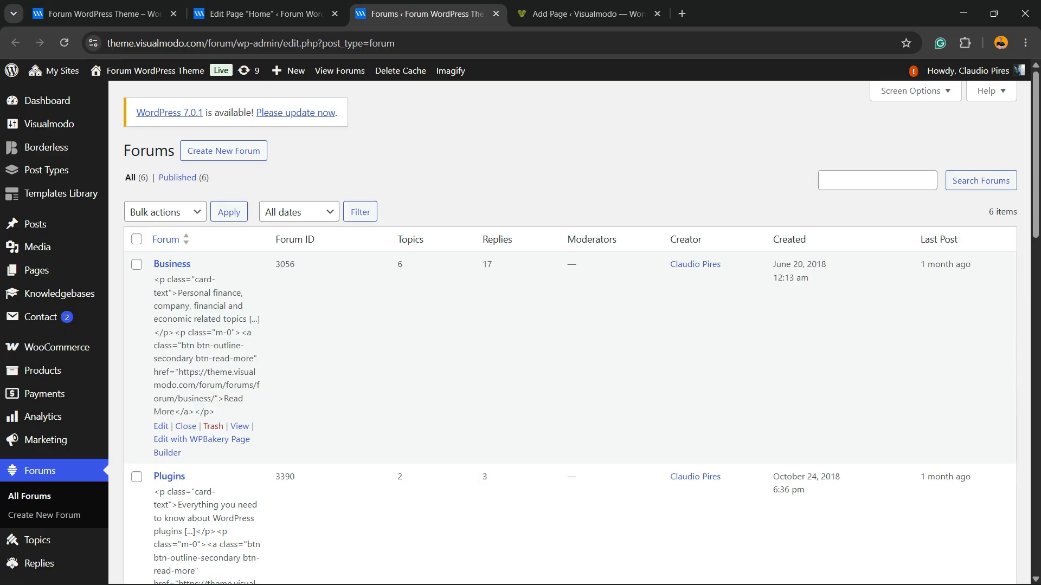
key(ctrl+plus)
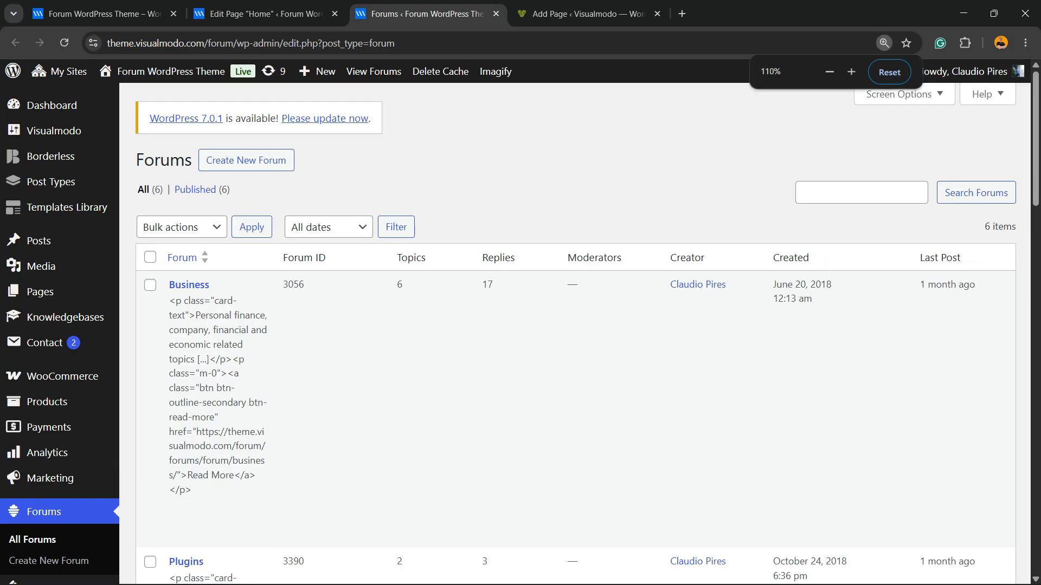
Copy the Business forum's ID and replace the first forum ID in the new page's shortcode with 3056.
double_click(293, 284)
key(ctrl+c)
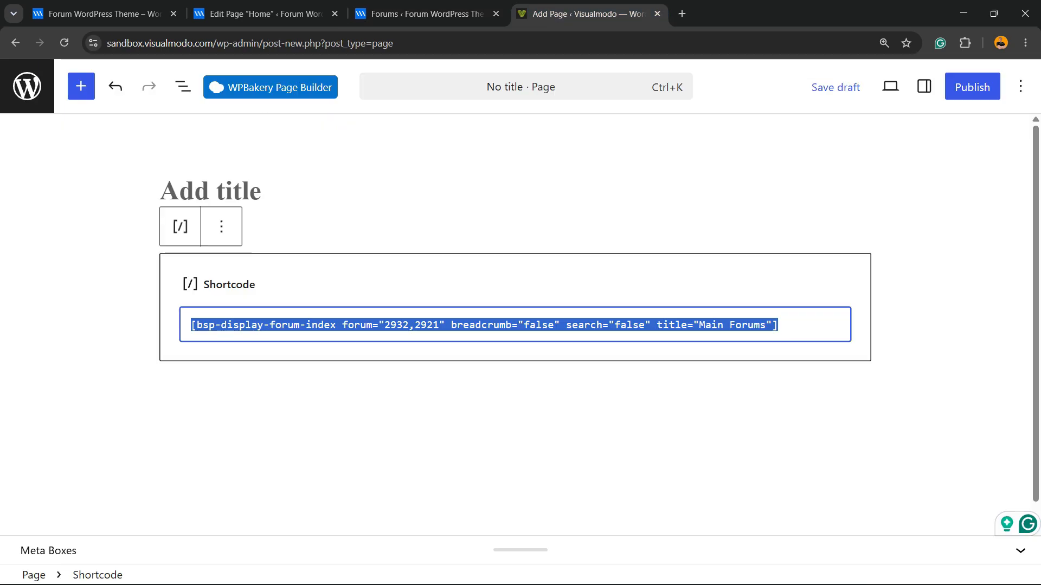
click(583, 14)
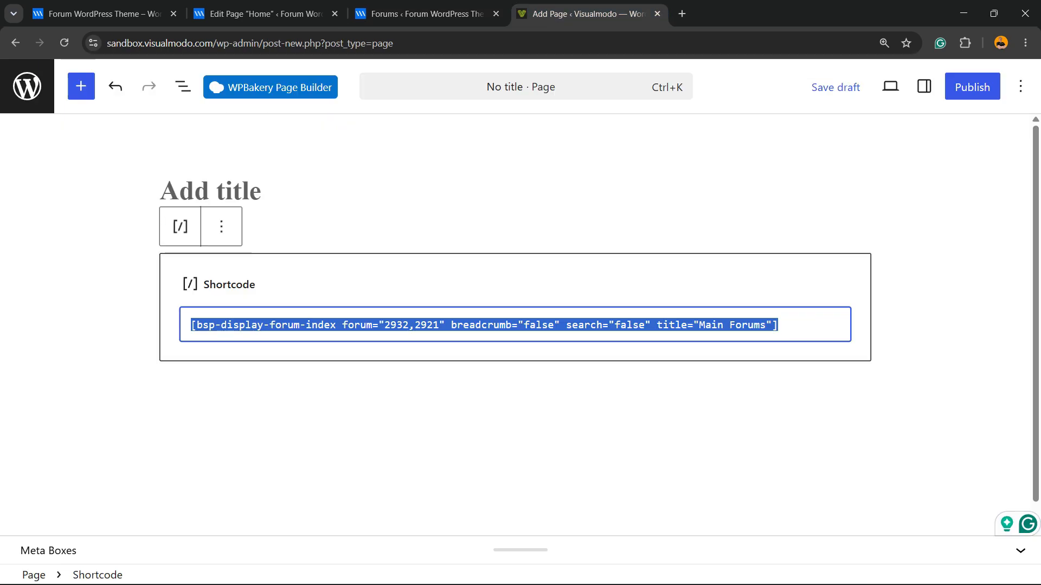
click(390, 325)
drag(384, 325, 409, 325)
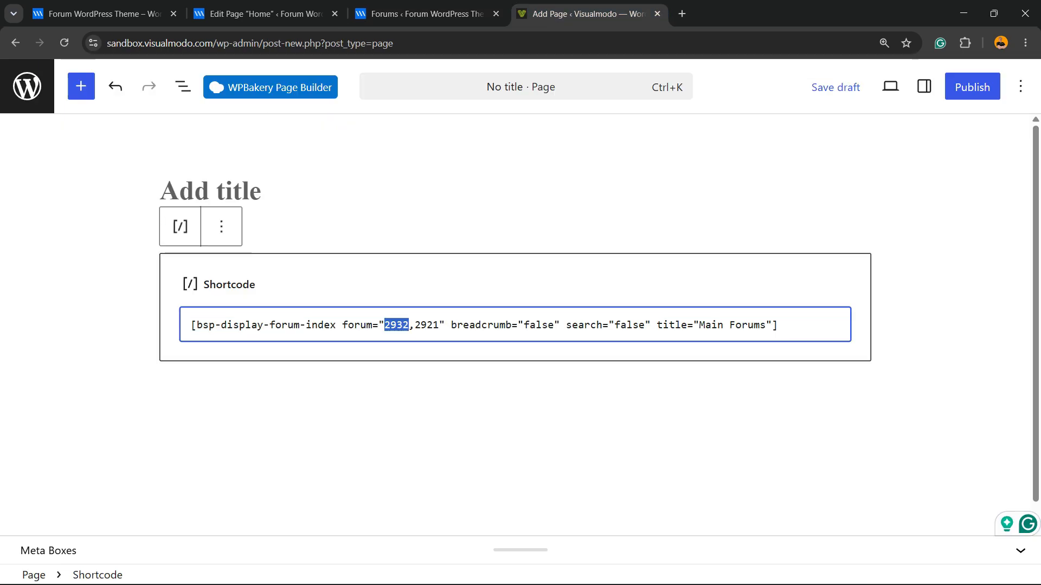
key(ctrl+v)
Copy the Plugins forum's ID from the Forums list and replace the shortcode's second forum ID with 3390.
click(266, 14)
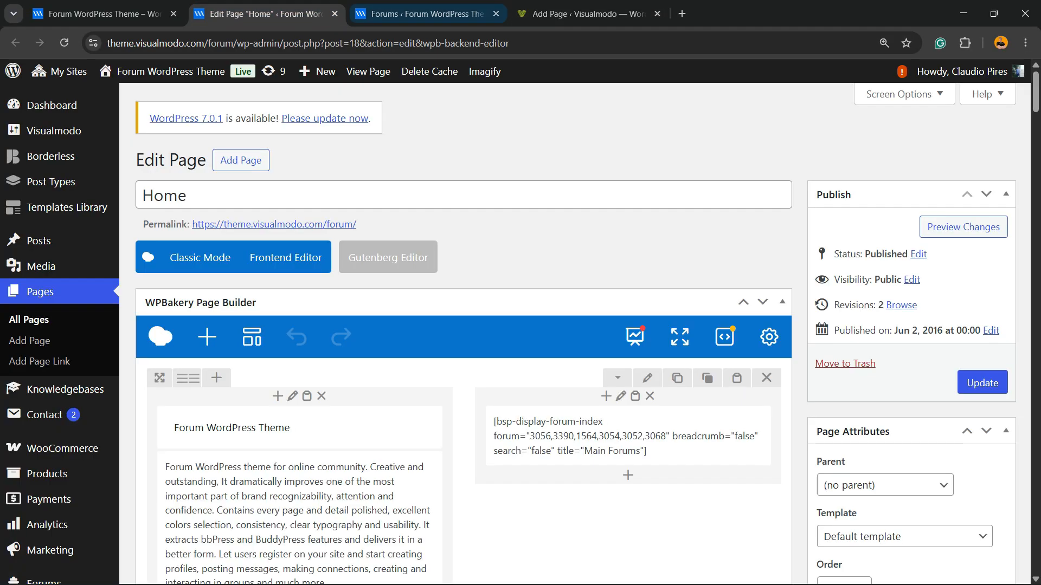
click(427, 14)
scroll(575, 336, down, 1)
scroll(575, 336, down, 2)
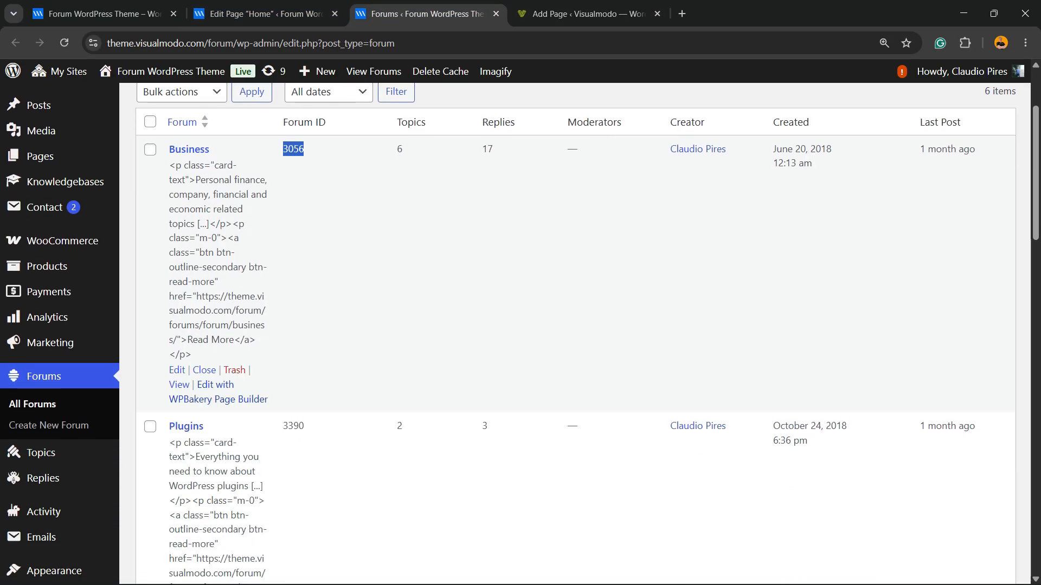
drag(282, 427, 305, 427)
key(ctrl+c)
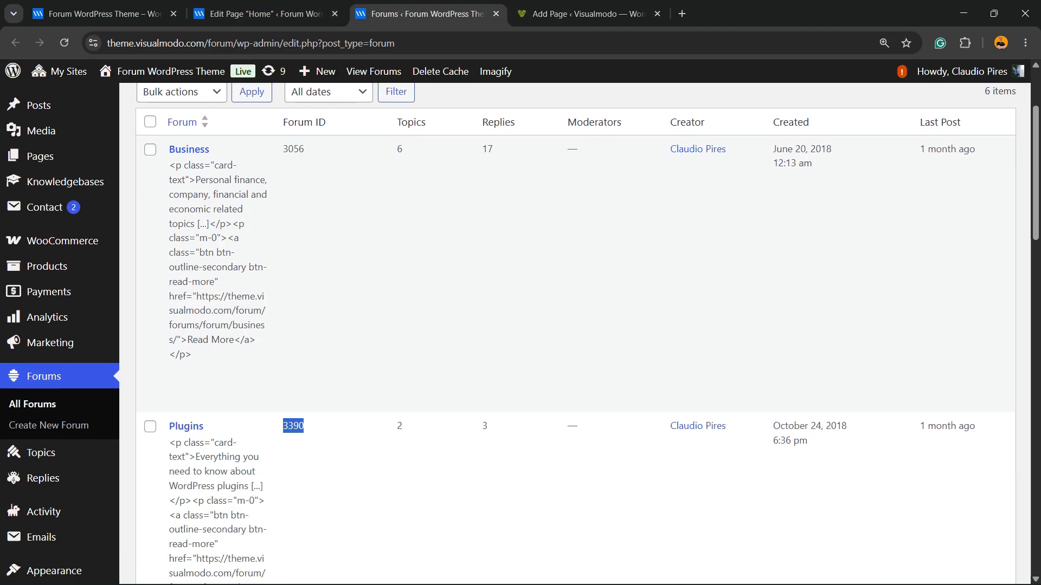
click(589, 14)
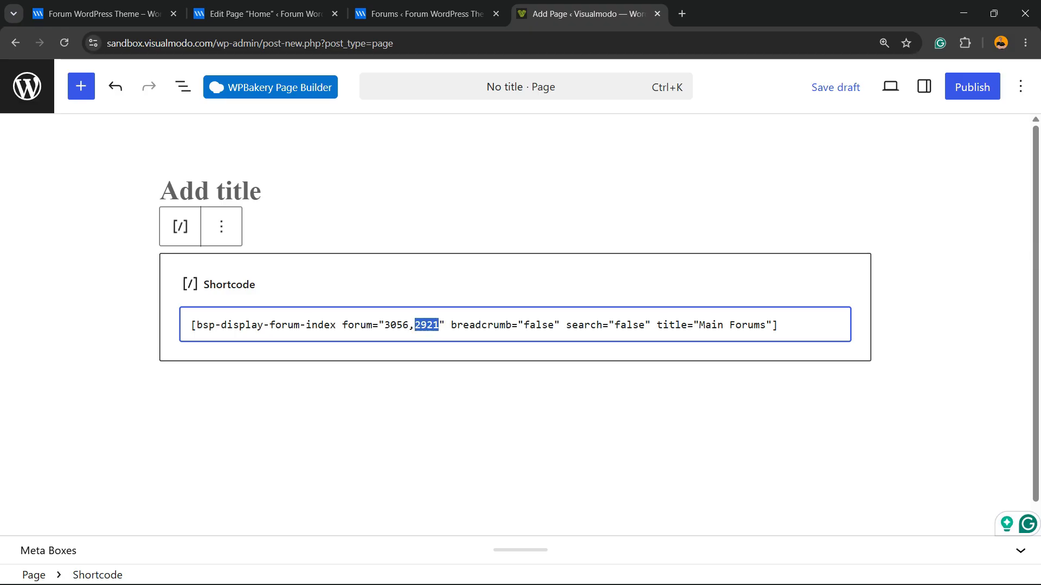
key(ctrl+v)
Add a comma after 3390 in the shortcode's forum list.
text(;)
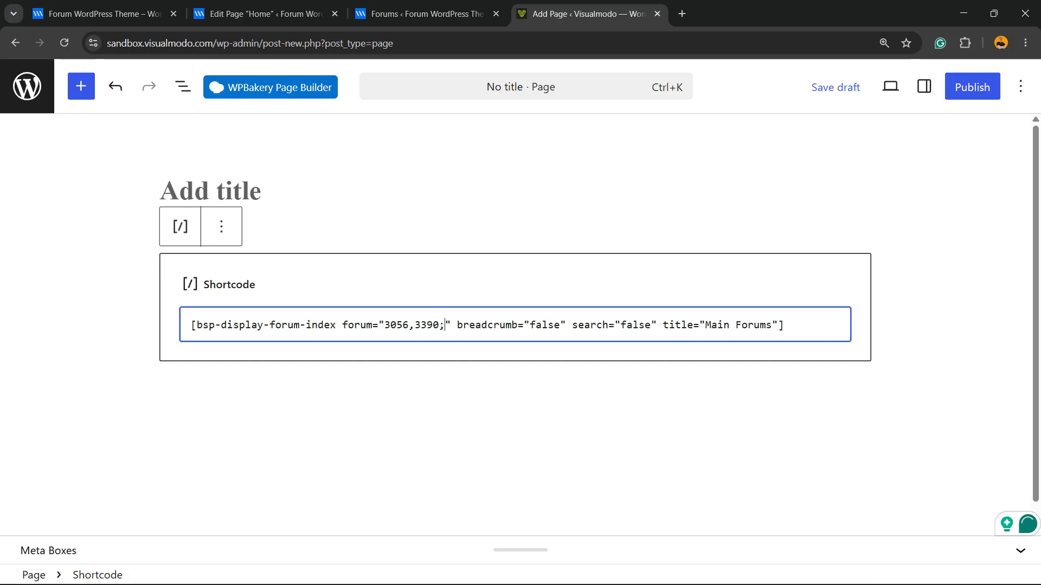
key(BackSpace)
text(.)
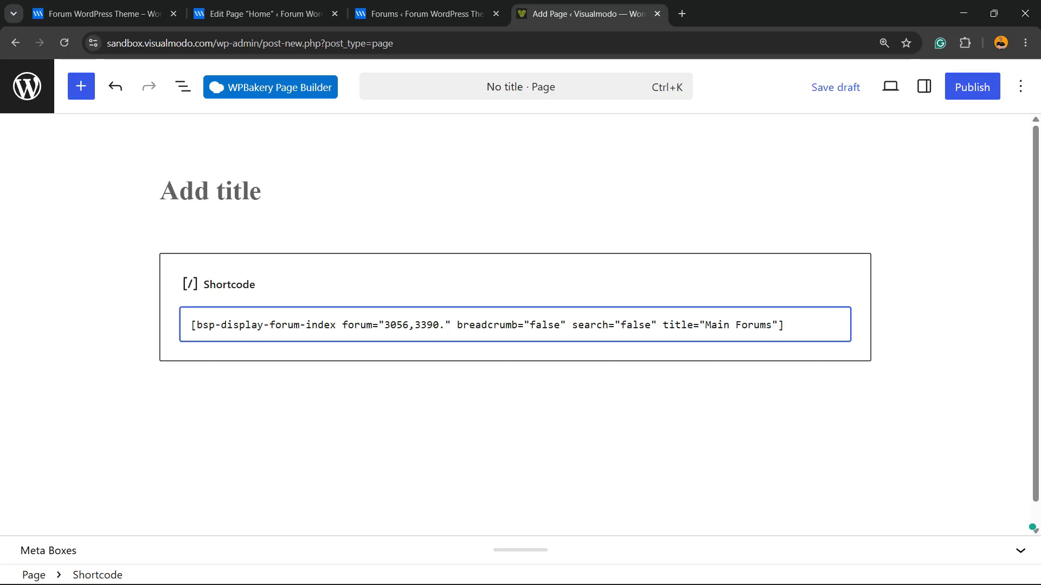
key(BackSpace)
text(,)
Look up the Technology forum's ID in the Forums list and add 1564 as the third ID in the shortcode.
click(265, 14)
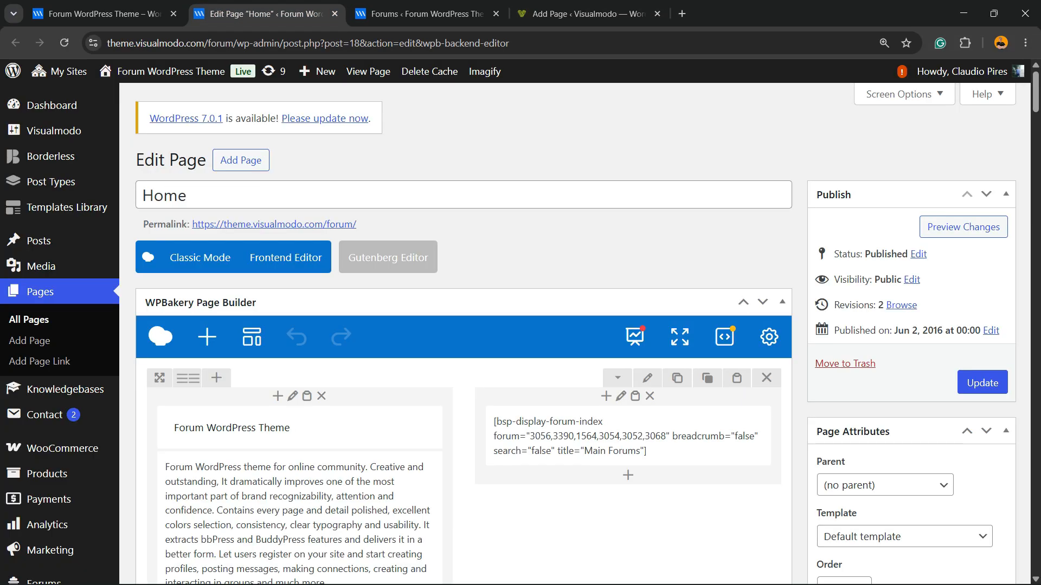
click(105, 14)
scroll(521, 322, down, 2)
scroll(520, 322, up, 1)
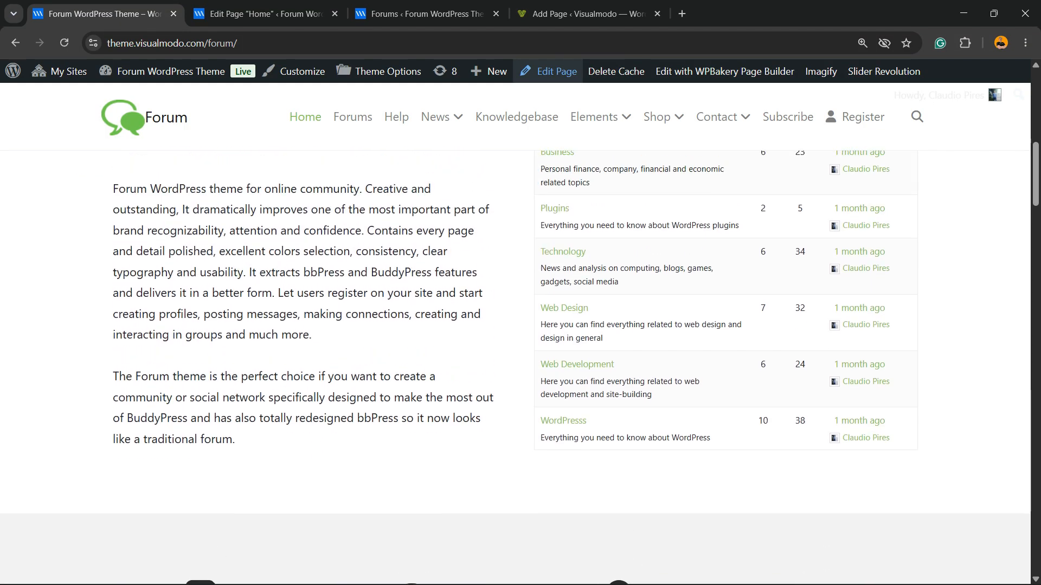
click(266, 14)
click(427, 14)
scroll(575, 334, down, 6)
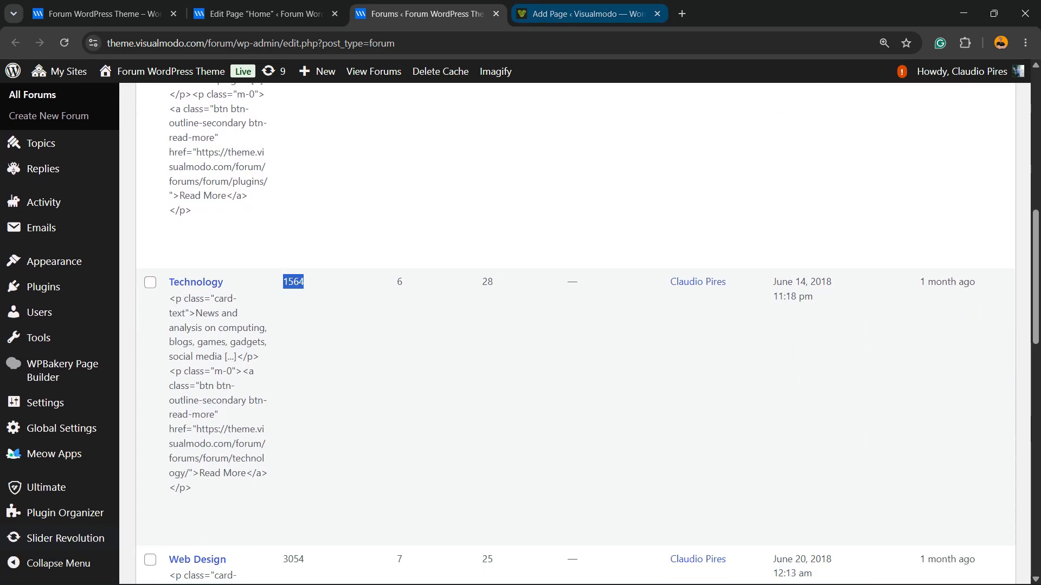
click(585, 14)
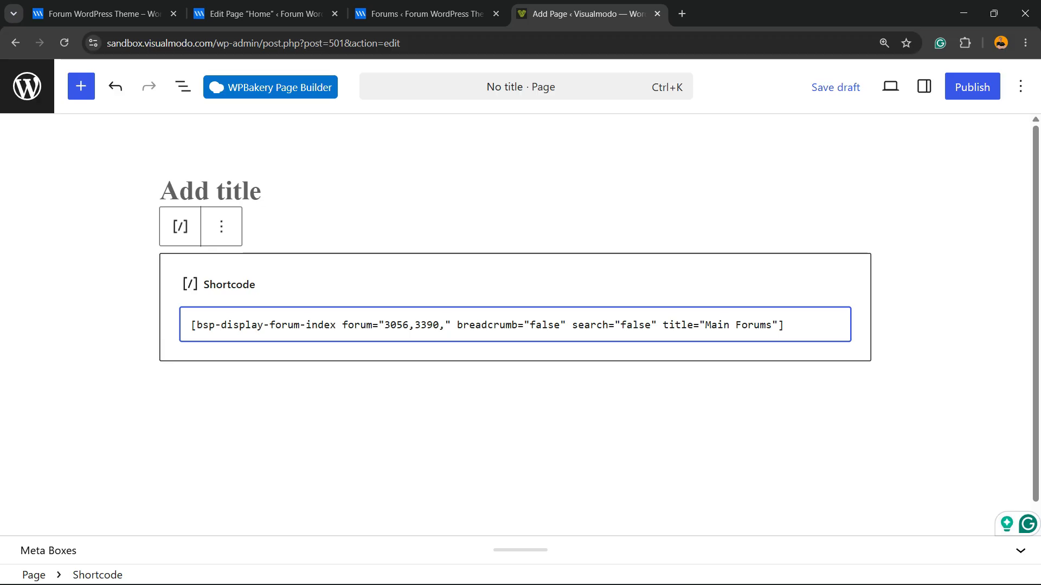
text(1564)
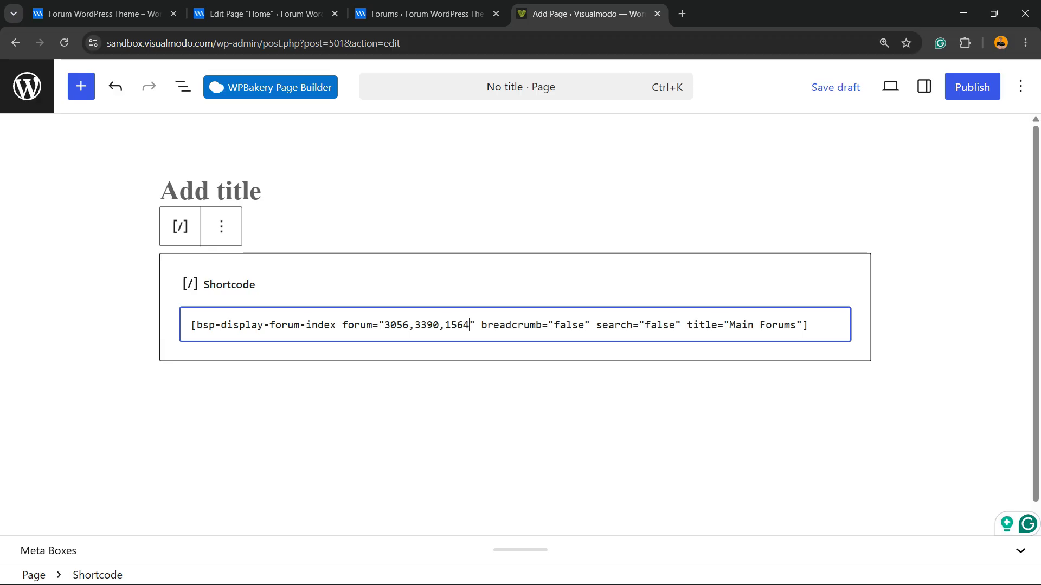
Look through the demo site's Forums list for the IDs of the remaining forums.
click(266, 14)
click(422, 13)
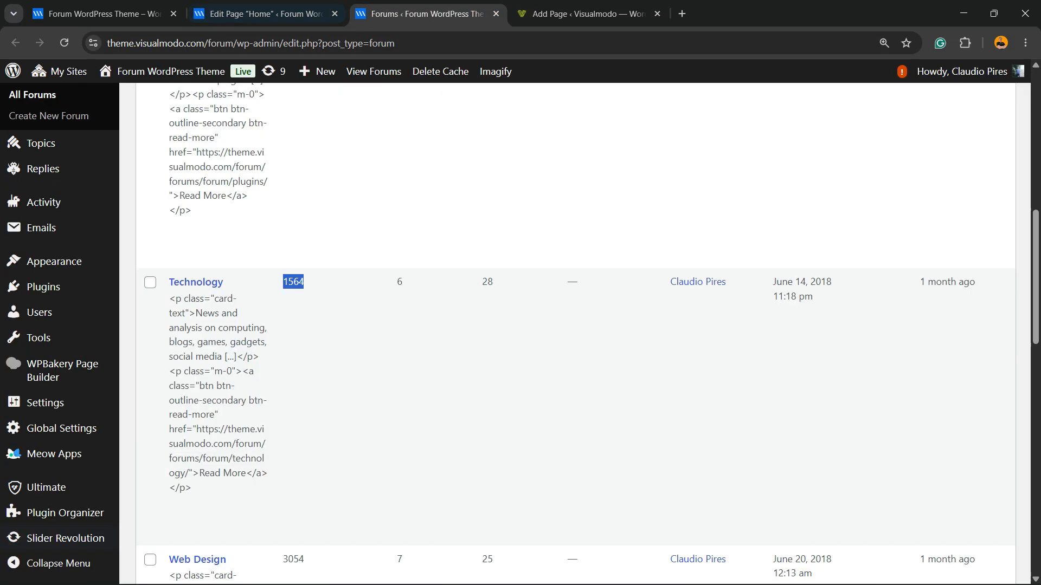
scroll(575, 330, down, 10)
scroll(575, 303, up, 12)
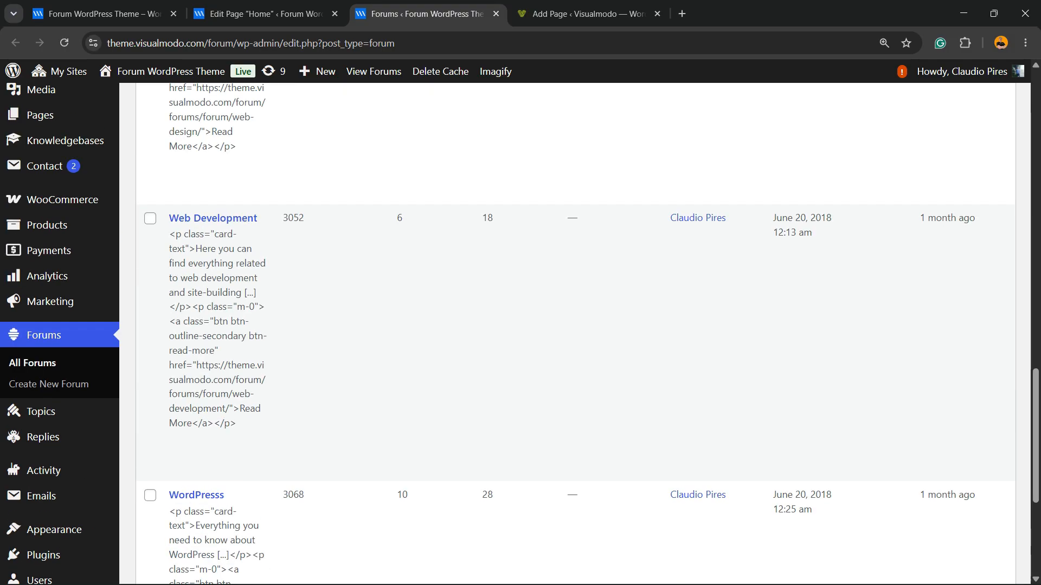
Open the settings of the demo Home page's forum index text block and examine its shortcode.
click(266, 14)
mouse_move(591, 438)
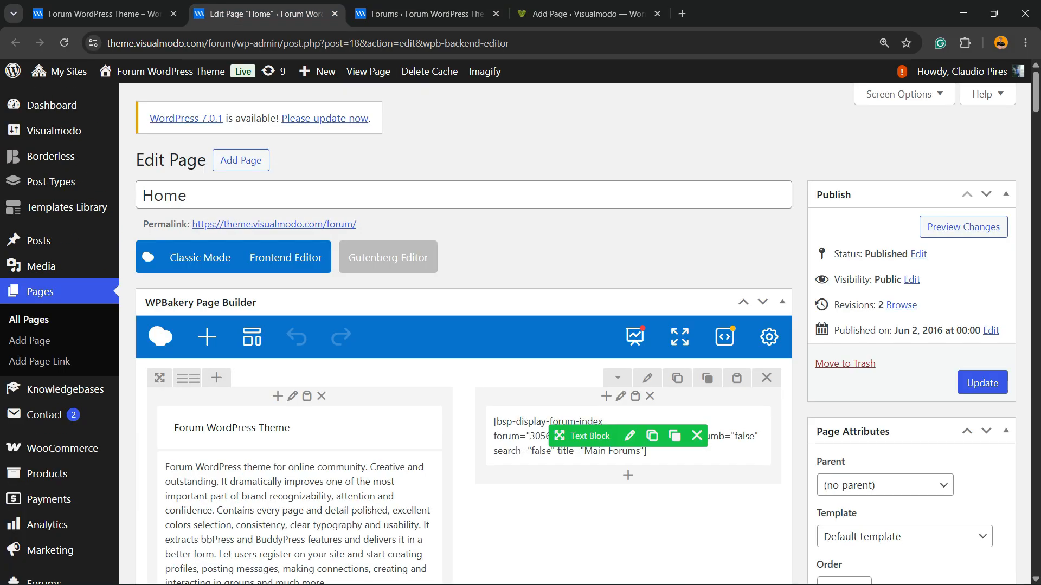
click(630, 436)
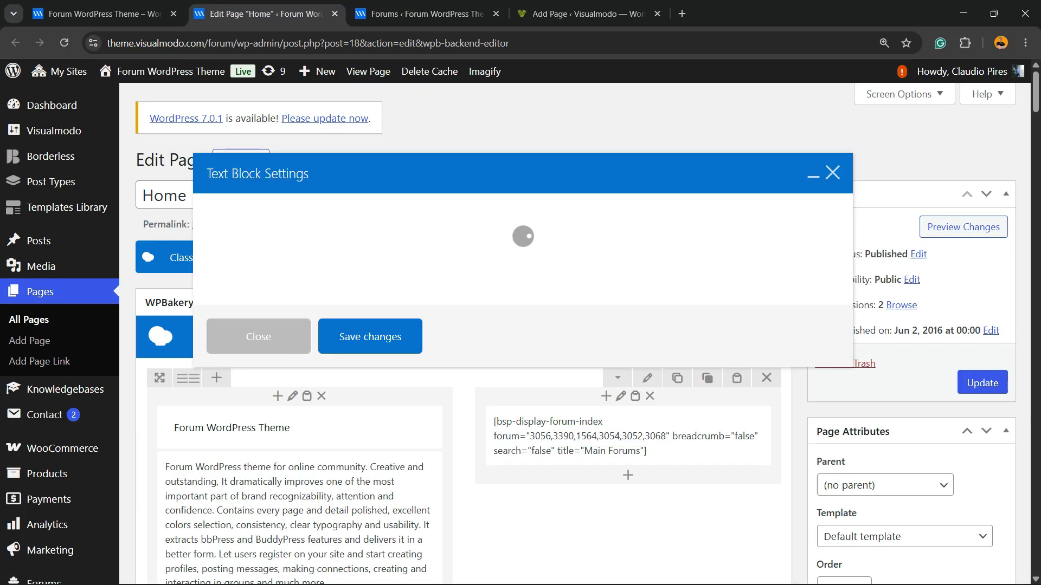
triple_click(354, 365)
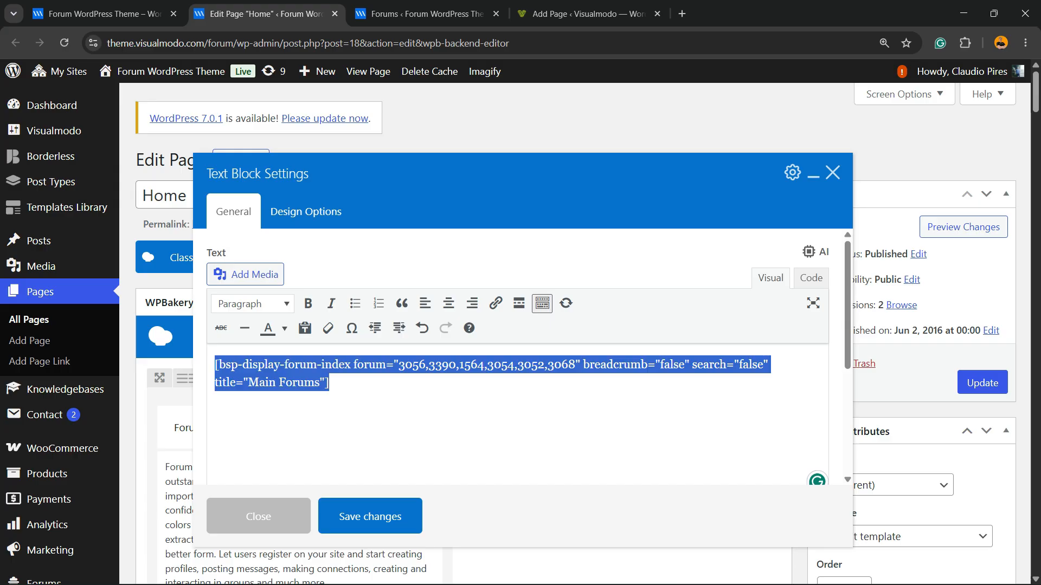
click(351, 365)
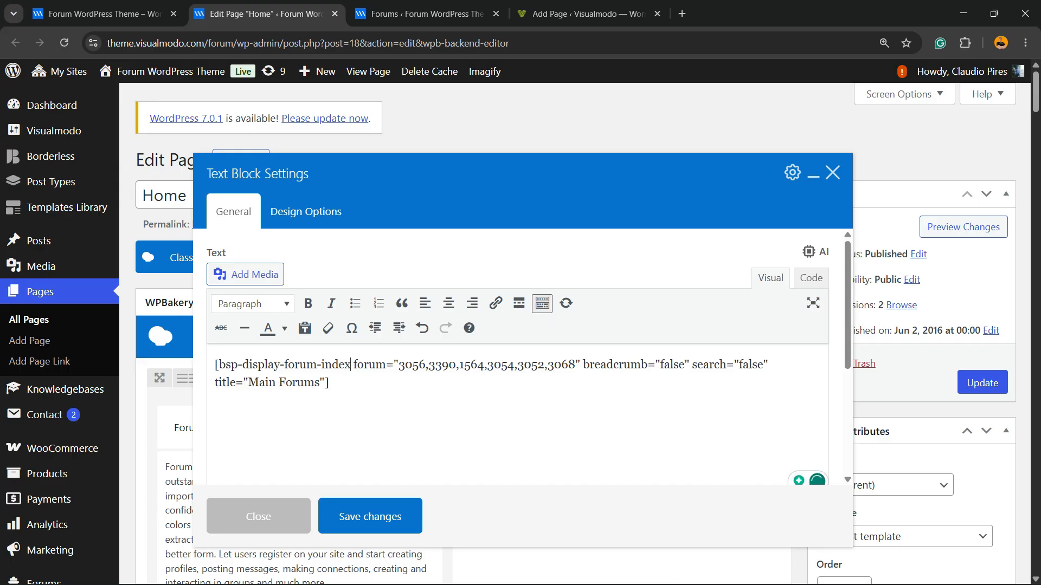
Review the forum IDs in the demo shortcode, close the text block settings without saving, and check the IDs against the Forums list.
drag(402, 364, 568, 365)
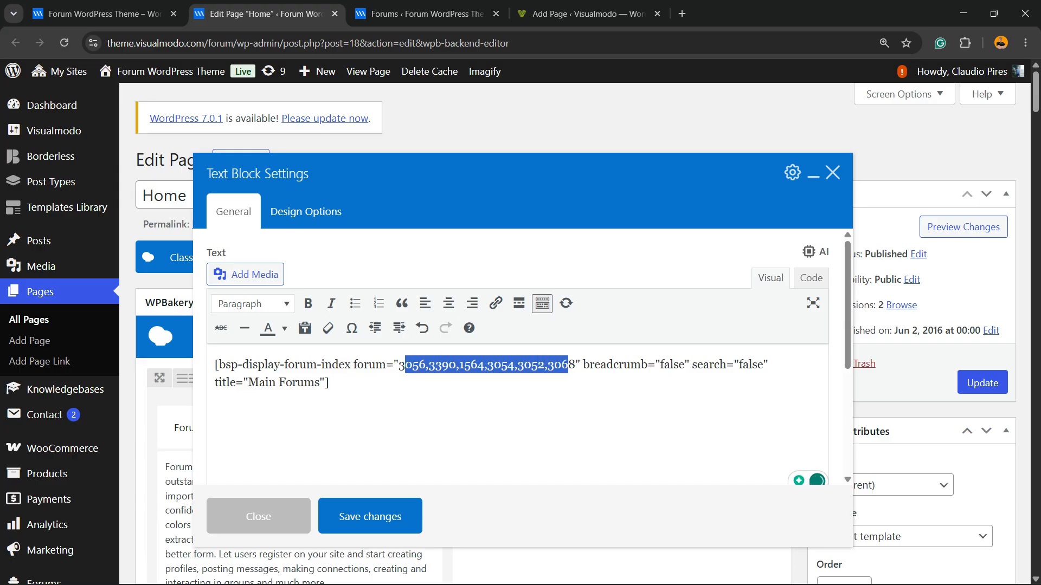
click(259, 516)
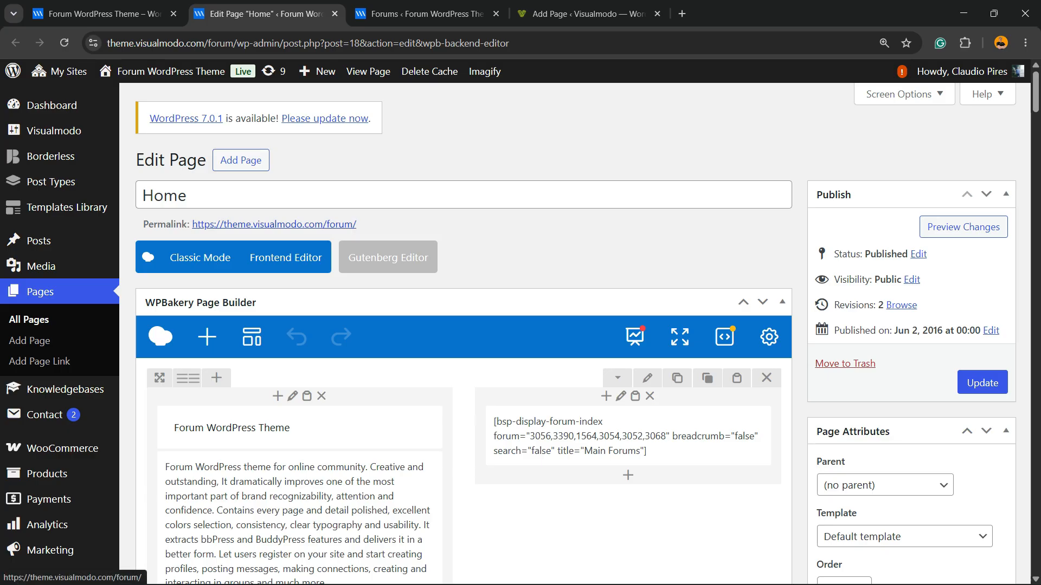
click(434, 13)
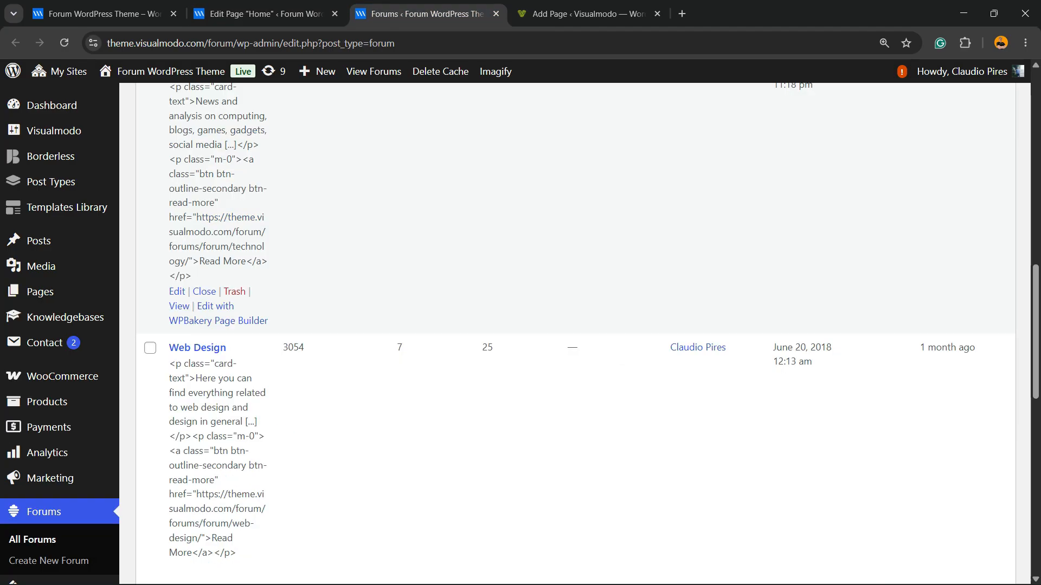
scroll(542, 271, up, 6)
click(265, 14)
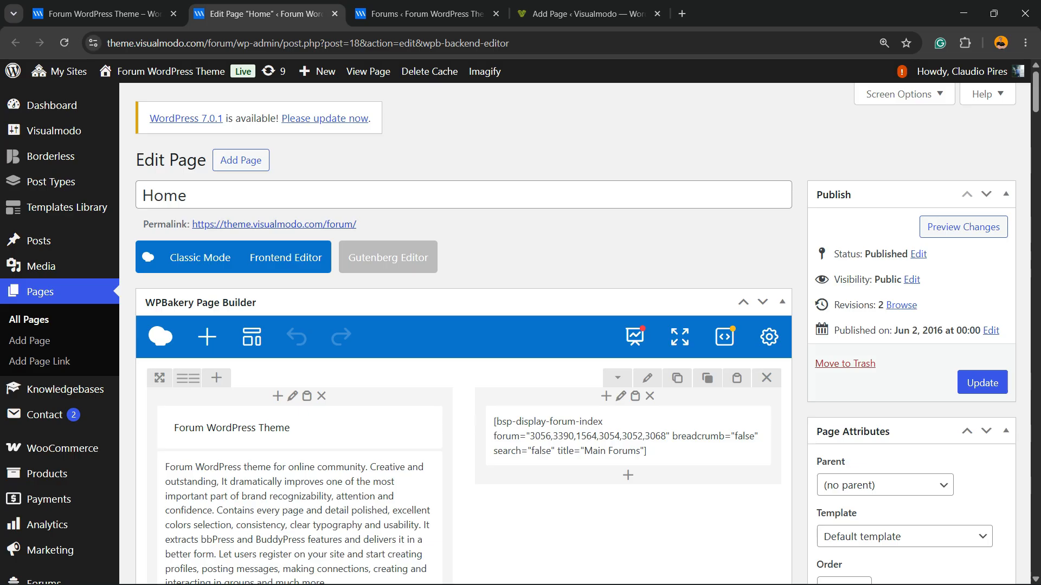
Open the demo site's published Home page from its permalink and examine how the Main Forums index is displayed.
click(274, 224)
key(Return)
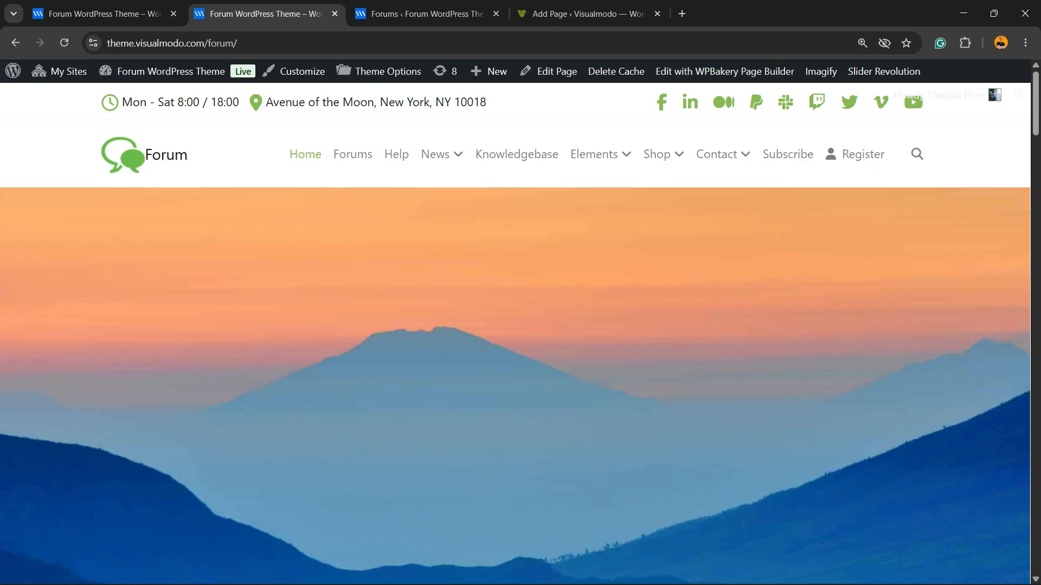
scroll(515, 336, down, 10)
scroll(514, 352, up, 3)
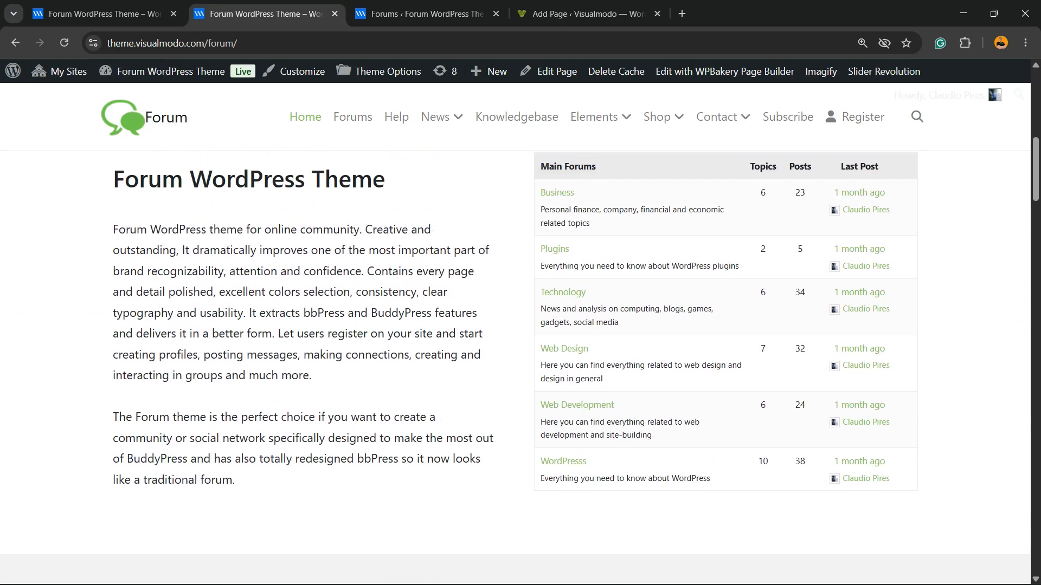
scroll(515, 352, up, 3)
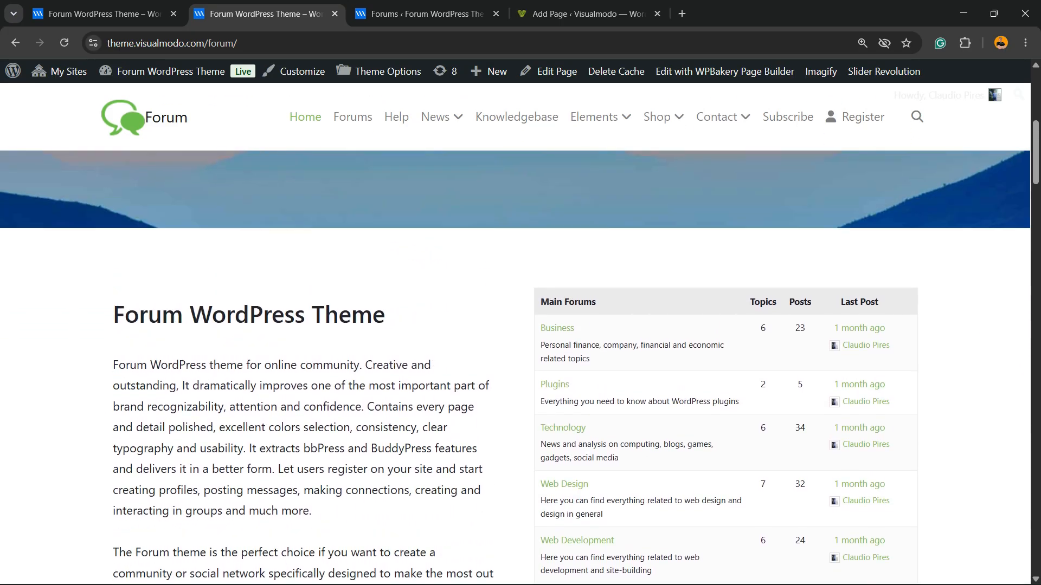
scroll(514, 353, down, 20)
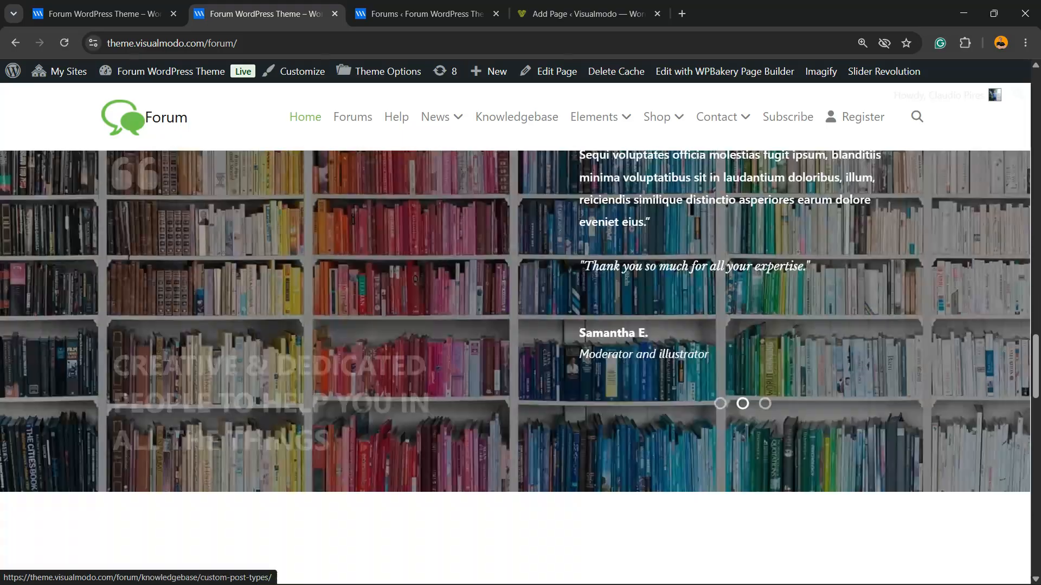
scroll(515, 352, down, 10)
scroll(515, 352, up, 20)
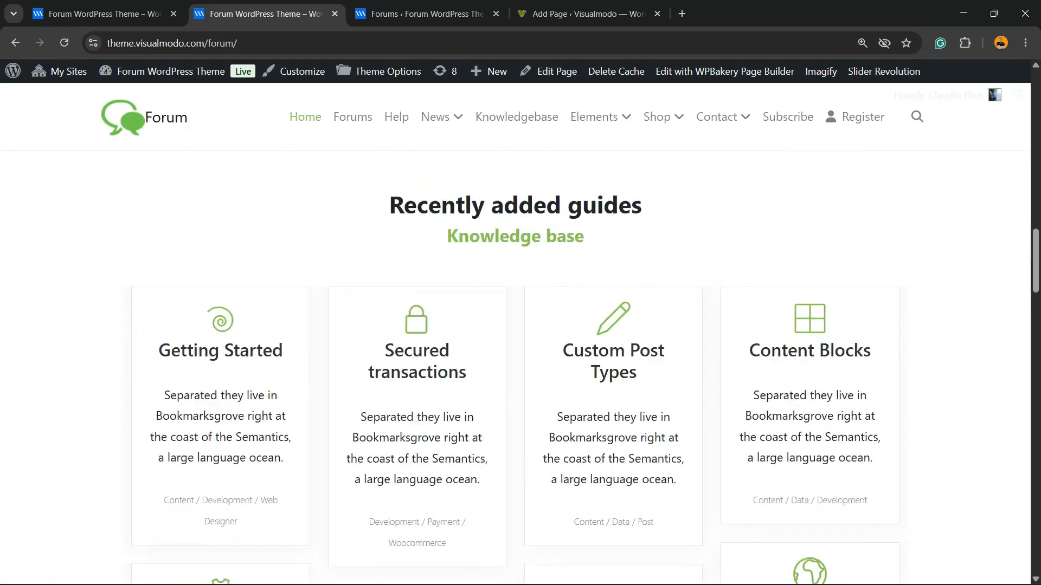
scroll(515, 353, up, 15)
scroll(515, 352, down, 6)
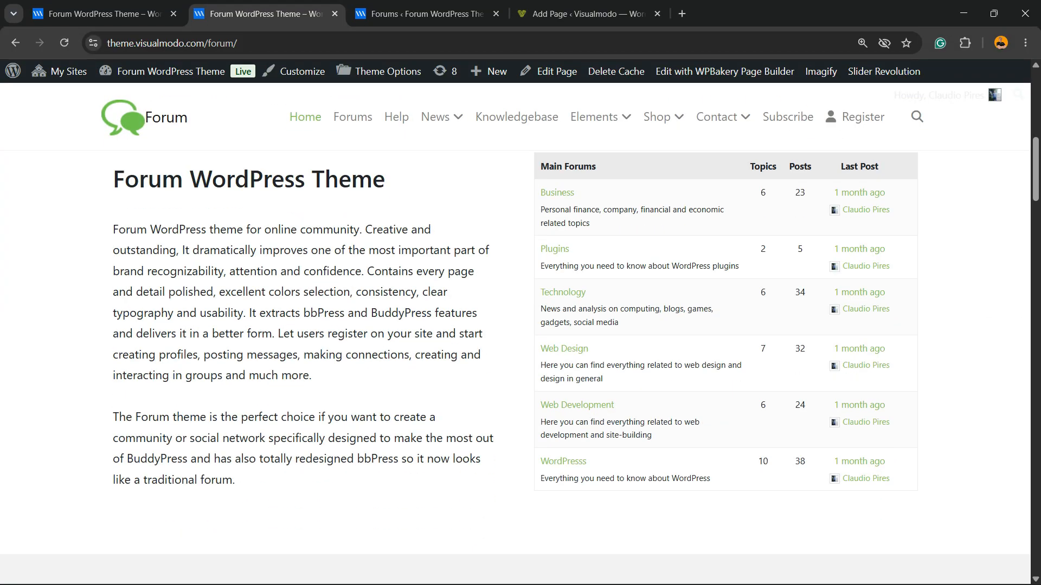
scroll(515, 352, up, 2)
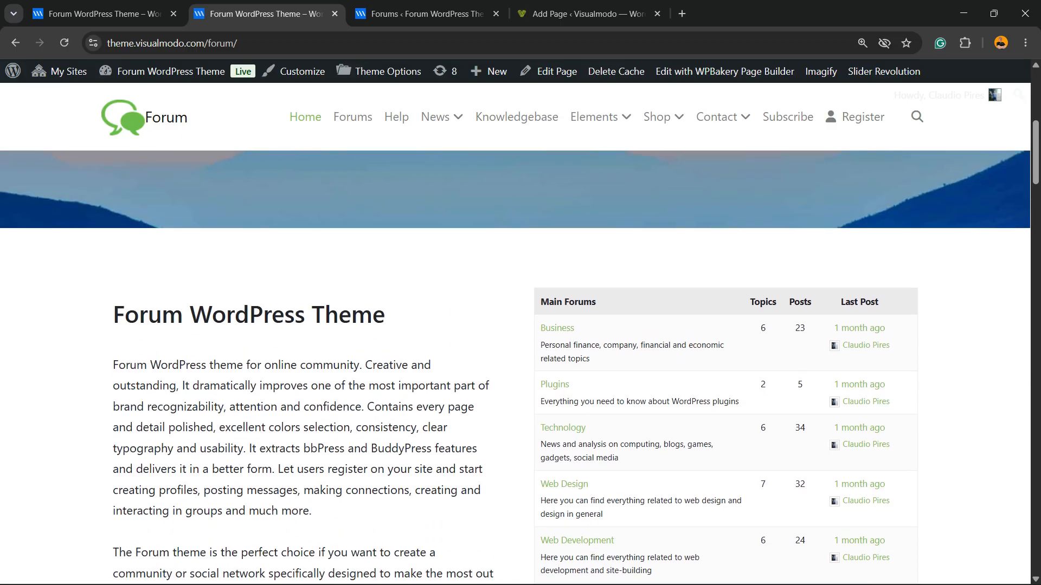
scroll(515, 353, down, 2)
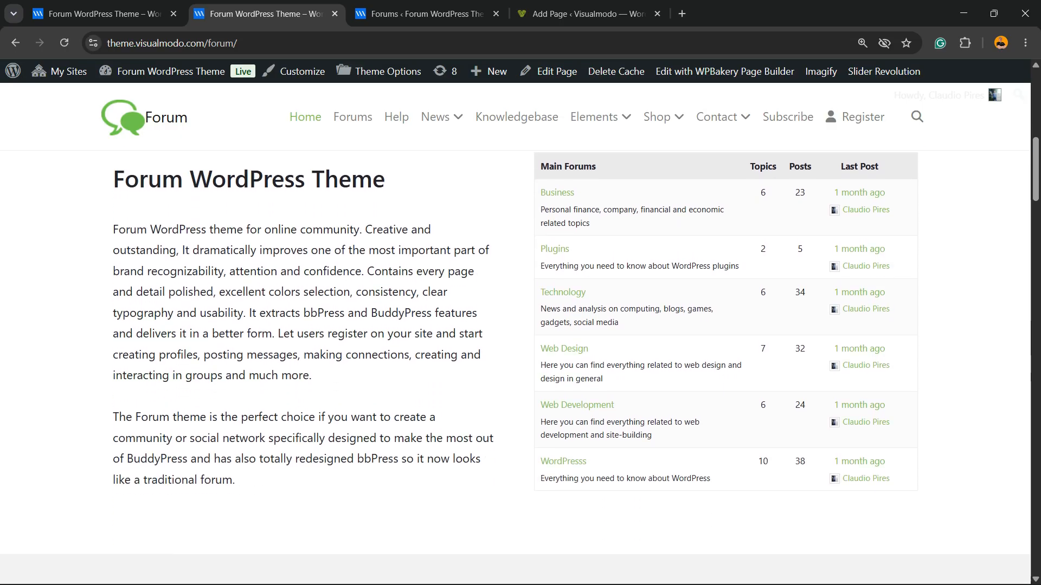